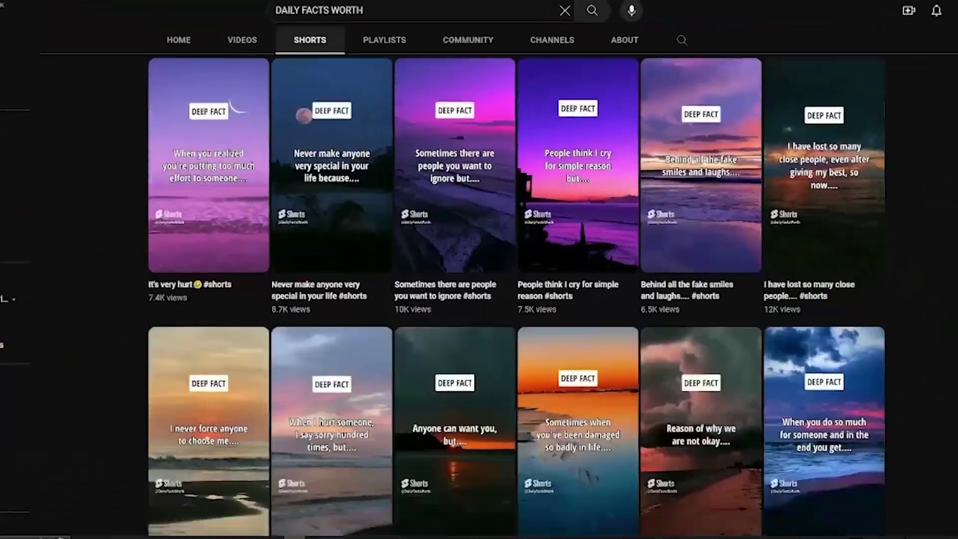
scroll(479, 300, down, 15)
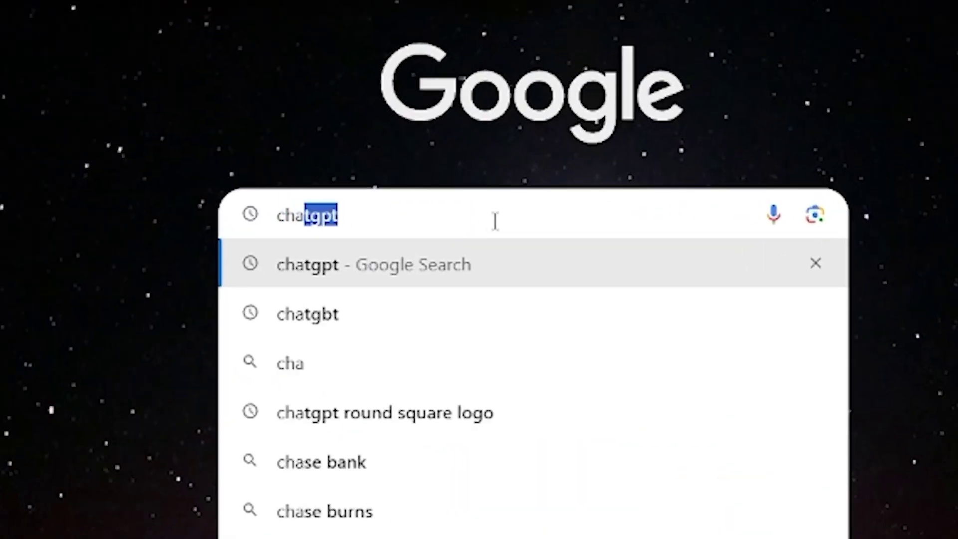
Go to chat.openai.com in Chrome to open ChatGPT
text(t.openai.com)
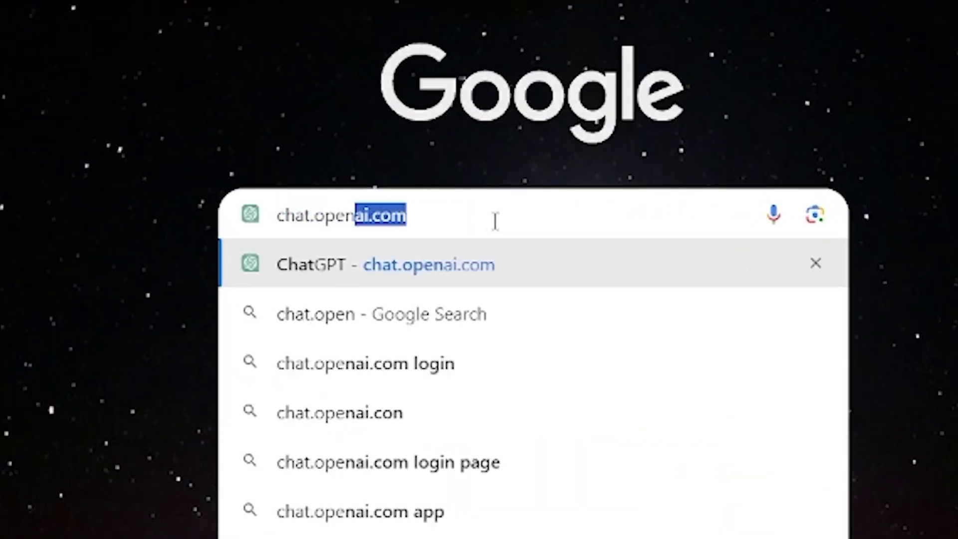
key(Return)
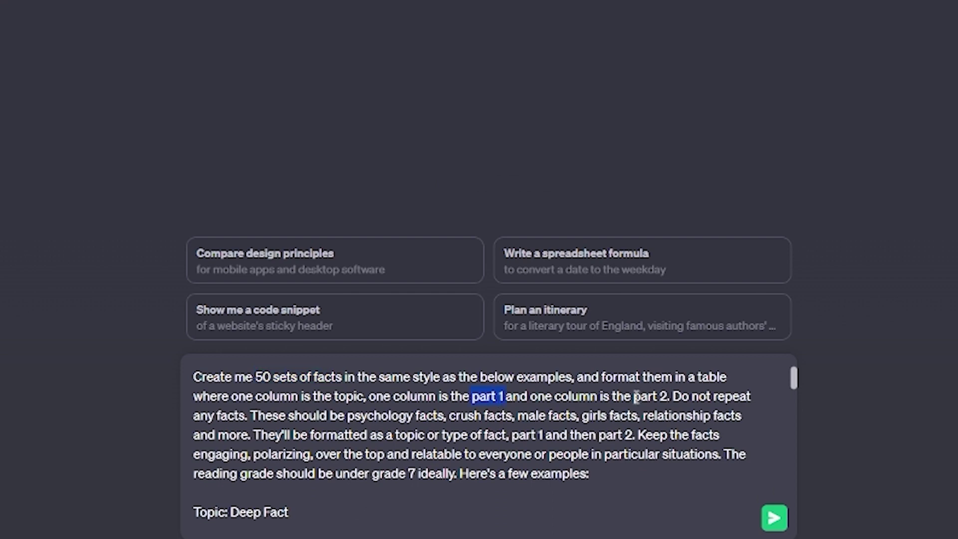
Send ChatGPT the prompt requesting 50 fact sets as a Topic/Part 1/Part 2 table
scroll(665, 399, down, 5)
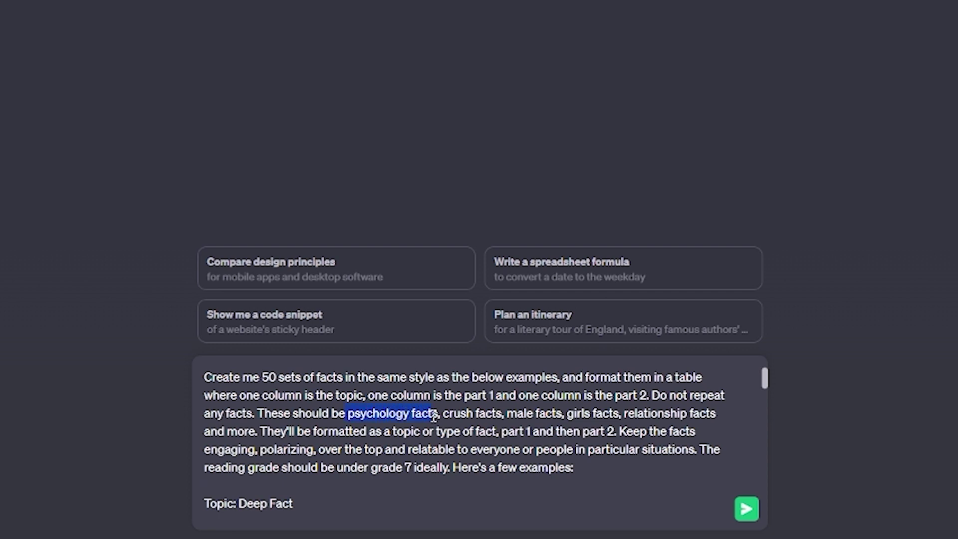
drag(442, 413, 561, 414)
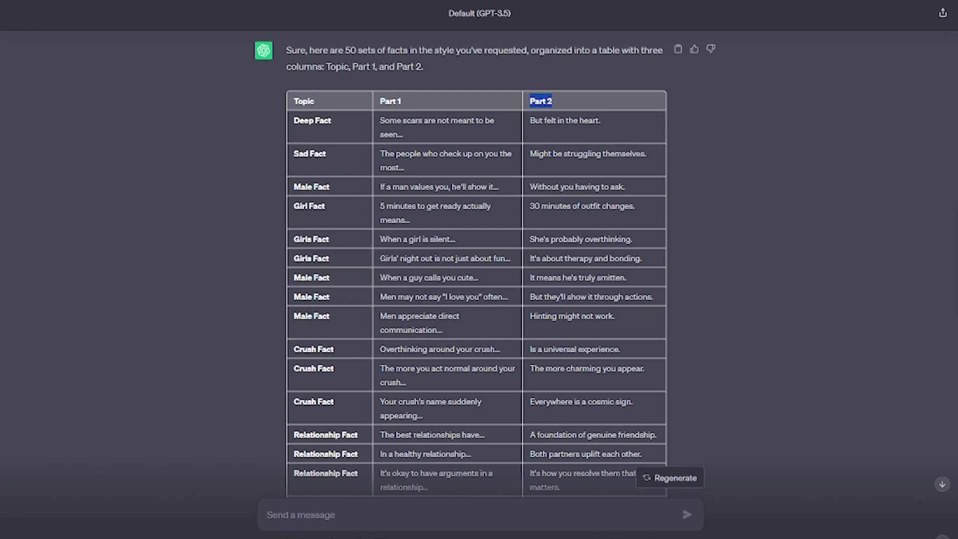
Scroll ChatGPT's response and select the entire Topic/Part 1/Part 2 fact table to copy
scroll(477, 249, down, 7)
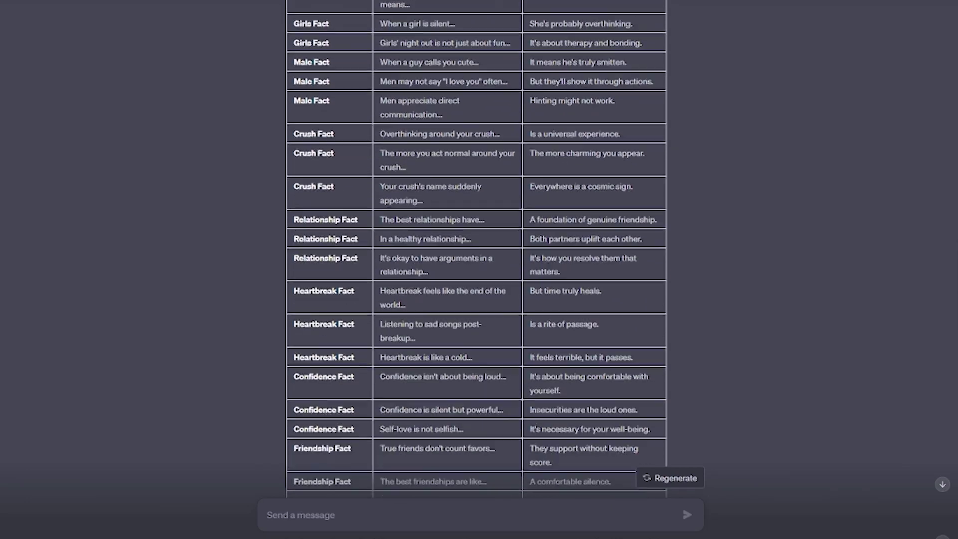
scroll(477, 249, down, 9)
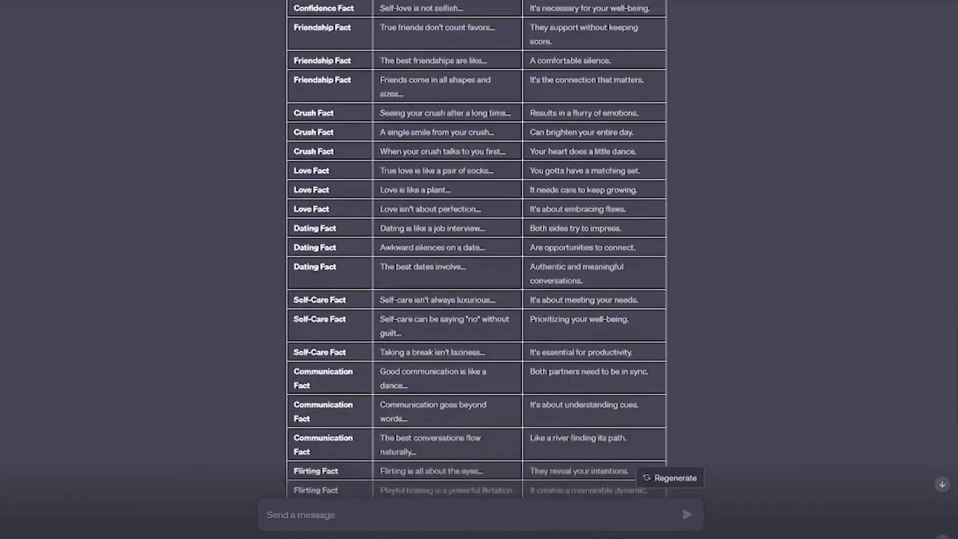
scroll(477, 240, down, 7)
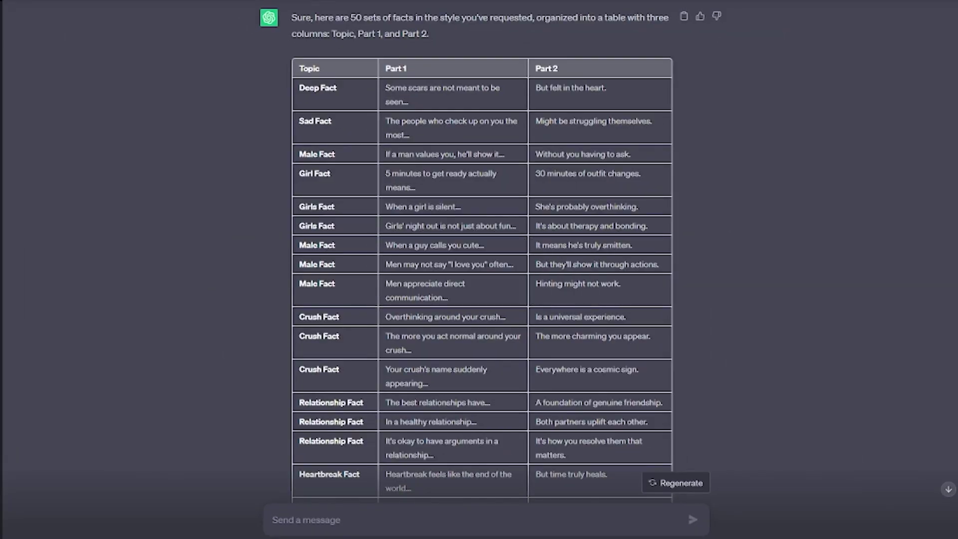
drag(63, 372, 144, 375)
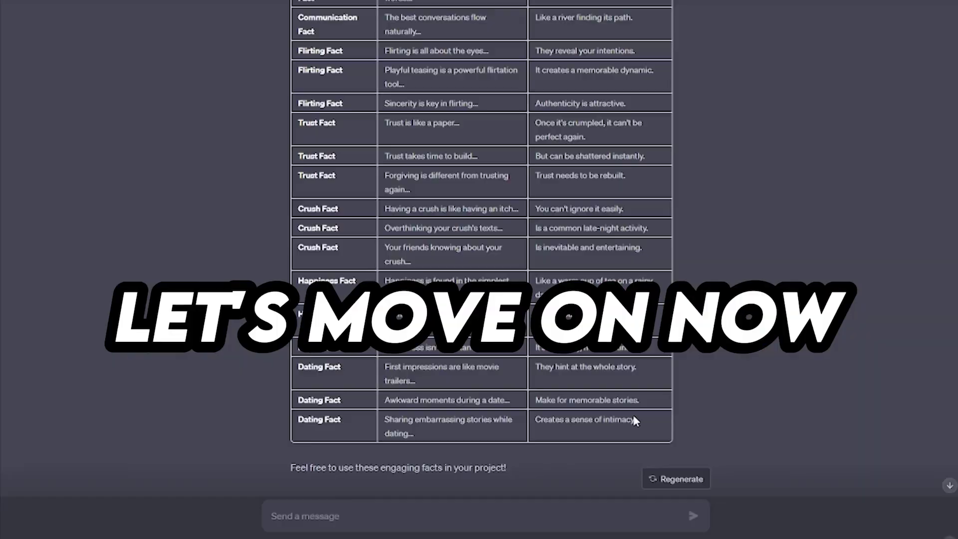
drag(644, 428, 488, 114)
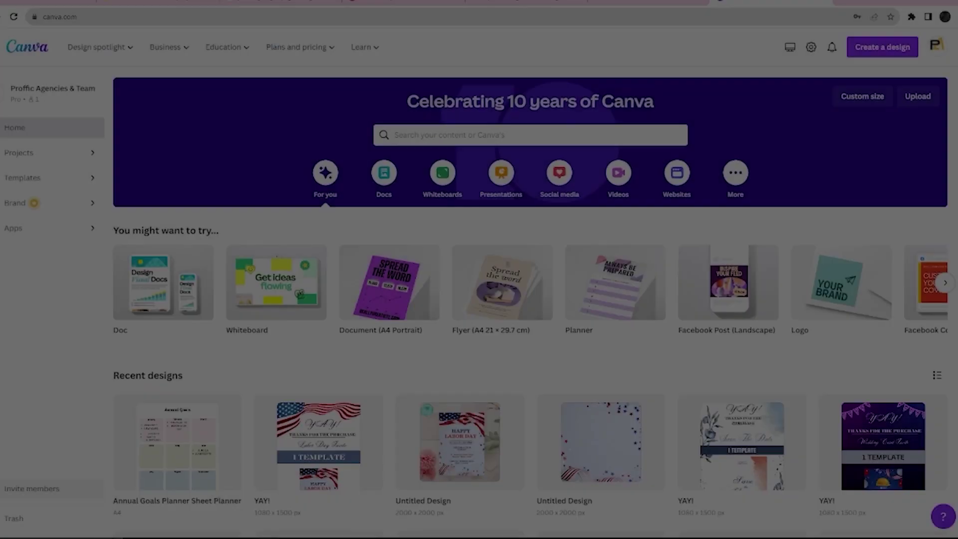
scroll(480, 300, down, 10)
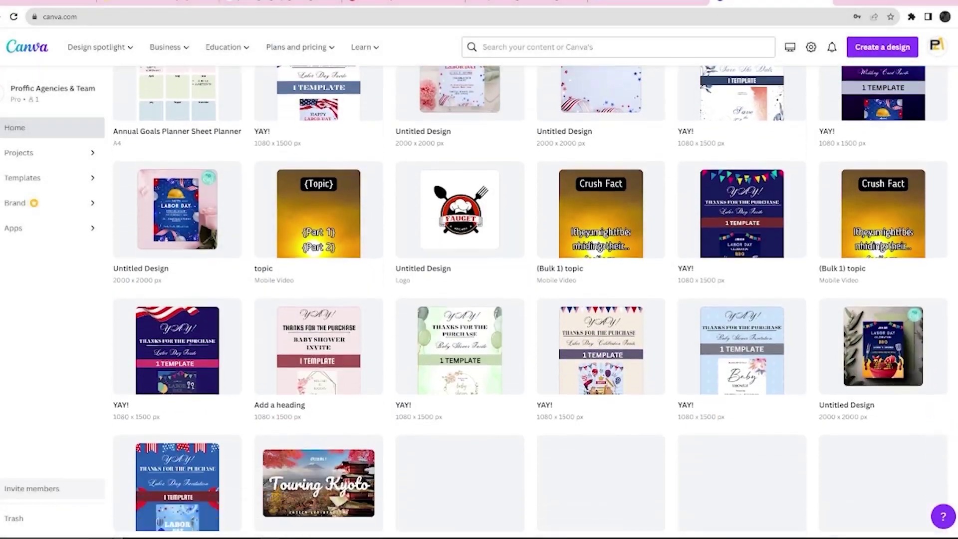
Search 'youtube shorts' on Canva's home page to start a blank Mobile Video design
scroll(530, 301, down, 6)
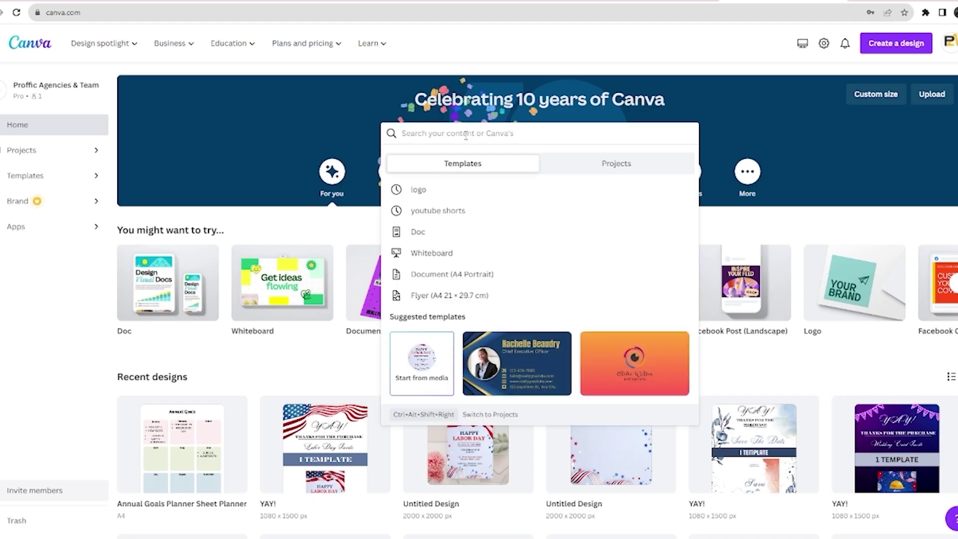
text(youtube shorts)
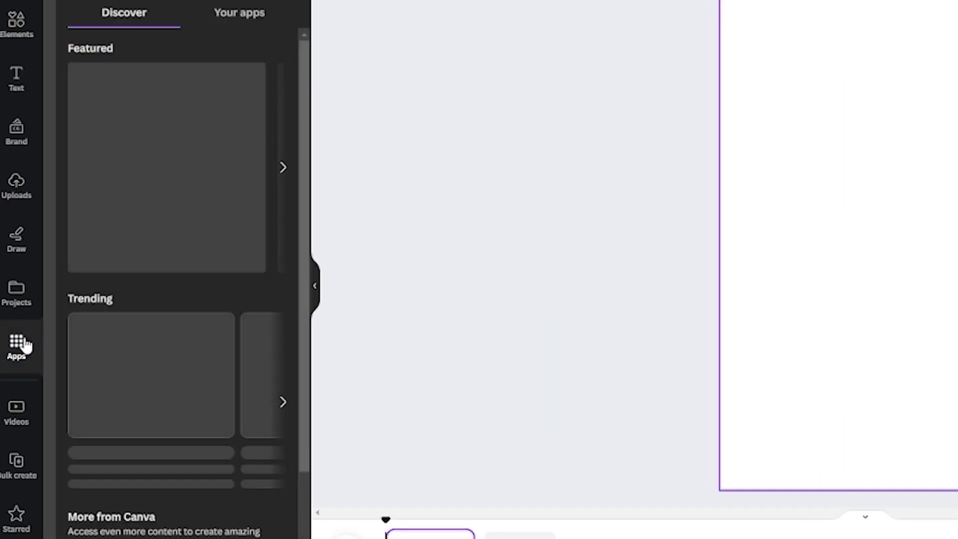
Browse the stock Videos library and search 'sunset', scrolling through the resulting clips
click(17, 412)
scroll(120, 388, down, 10)
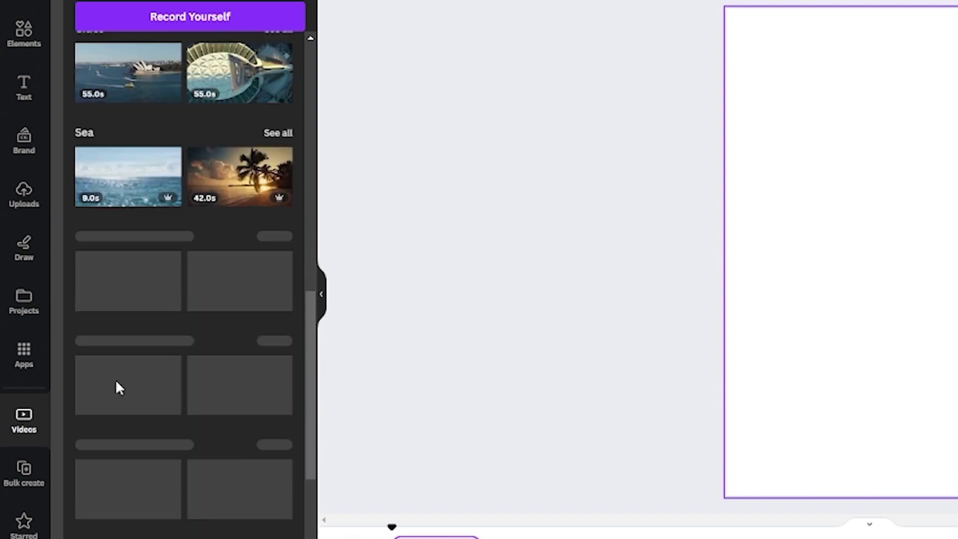
scroll(120, 389, down, 5)
scroll(120, 388, down, 10)
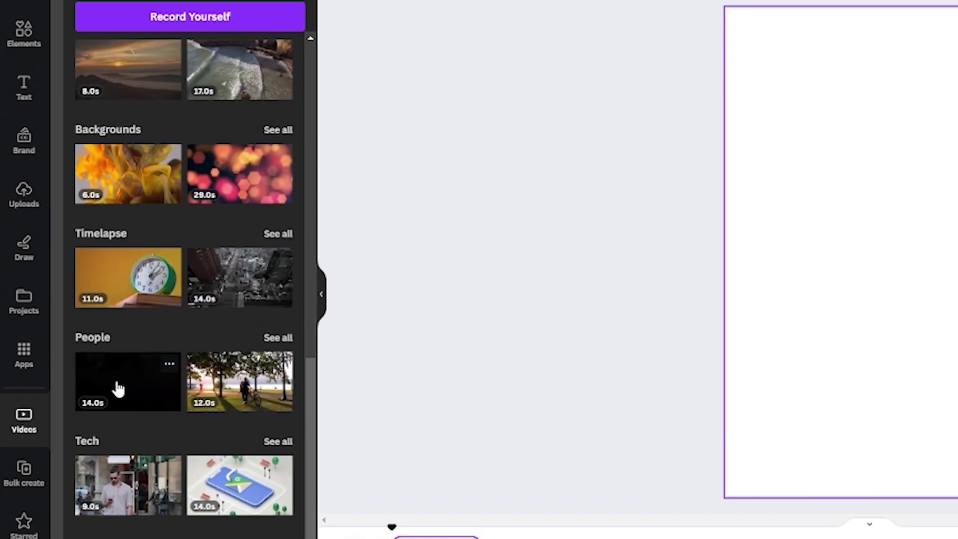
scroll(119, 388, down, 1)
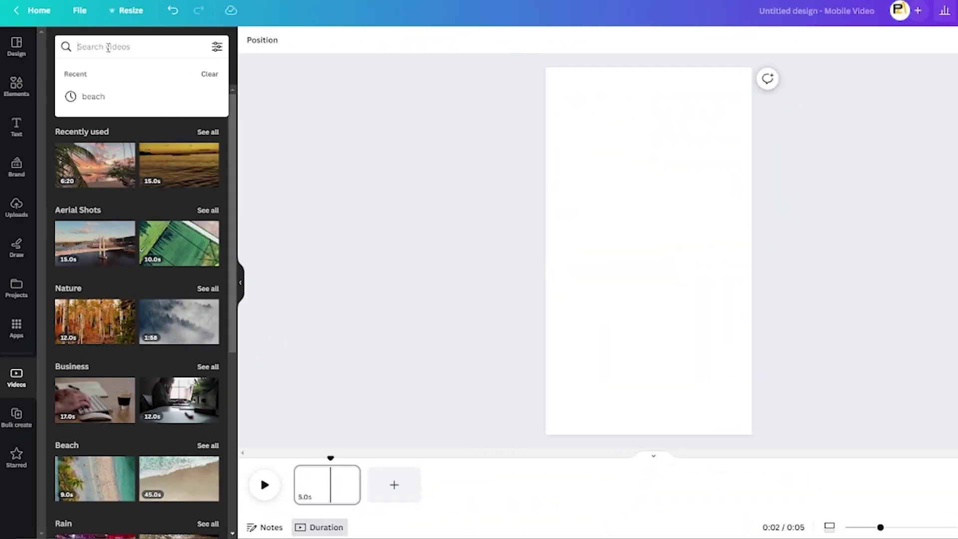
text(beach)
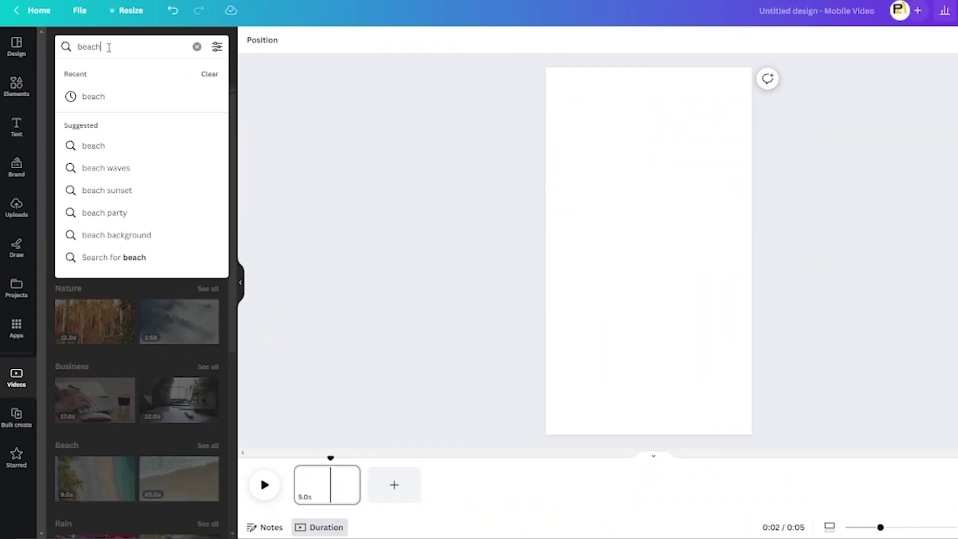
key(BackSpace)
key(BackSpace)
key(BackSpace)
key(BackSpace)
key(BackSpace)
text(sunset)
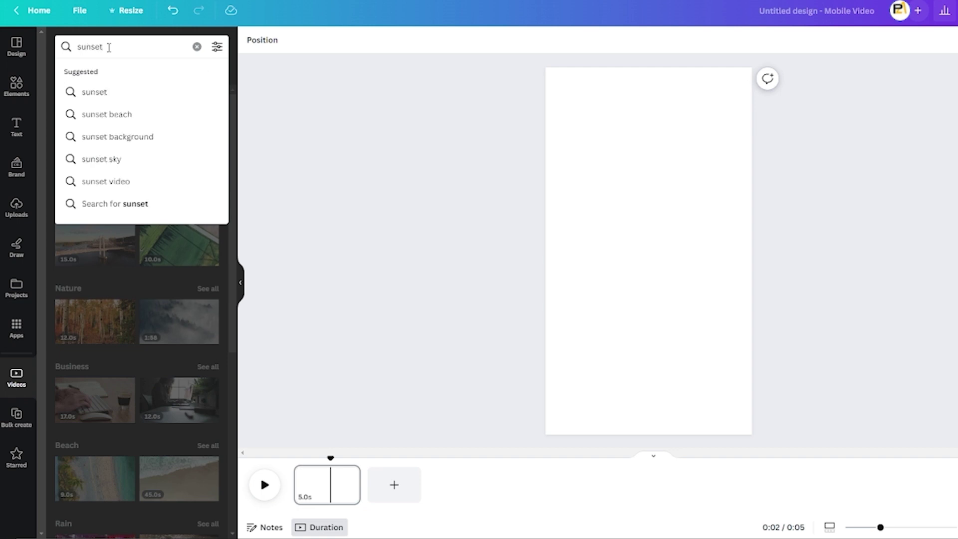
key(Return)
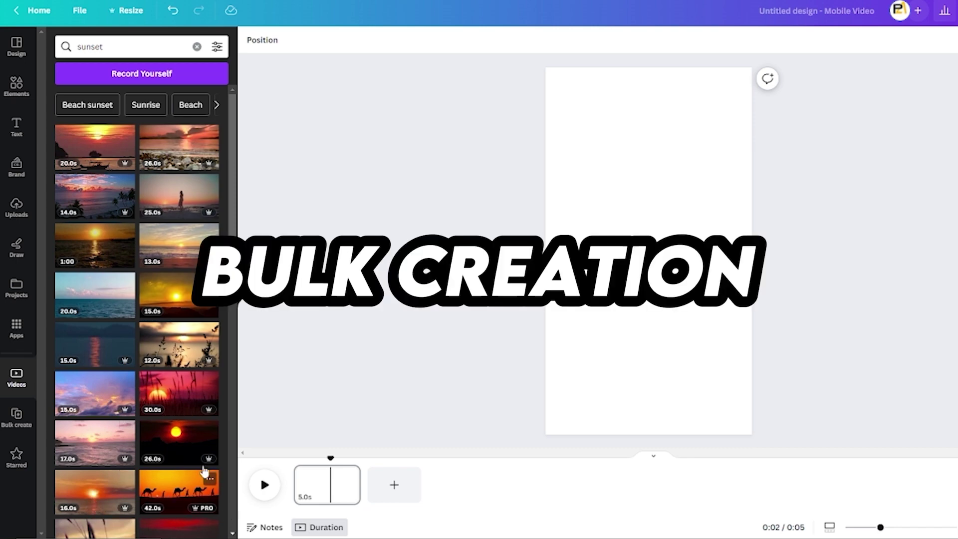
scroll(233, 428, down, 6)
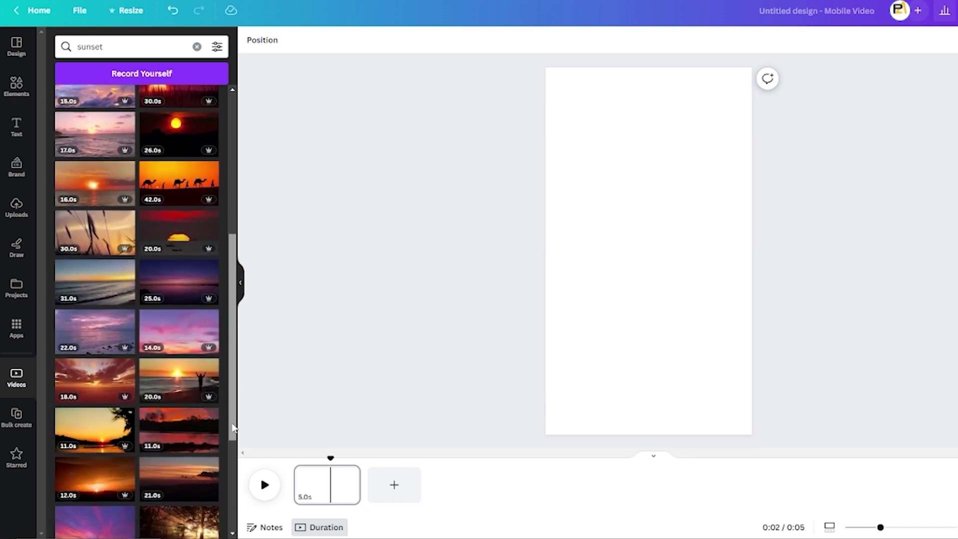
scroll(233, 428, down, 5)
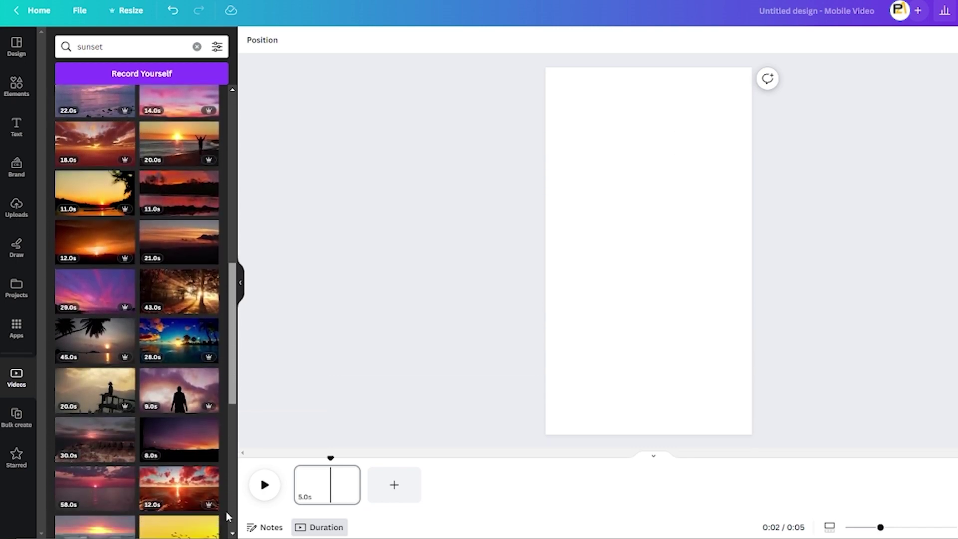
scroll(226, 508, up, 3)
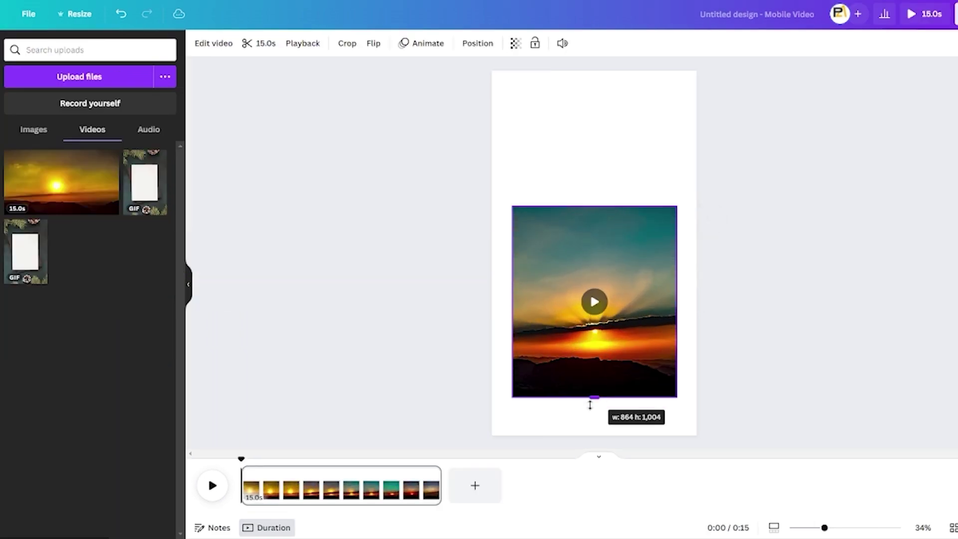
Stretch the sunset video so it fills the whole vertical page
drag(592, 402, 584, 435)
drag(513, 320, 492, 321)
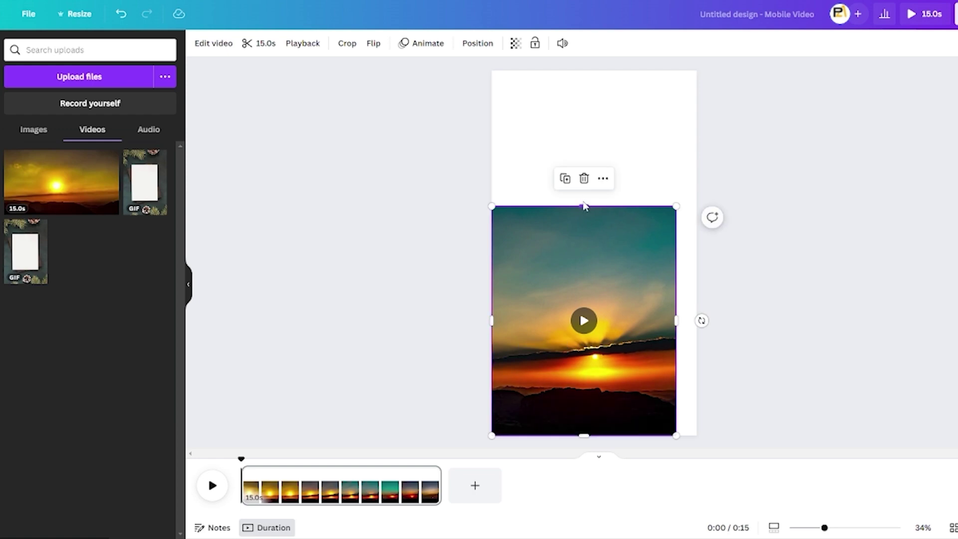
drag(584, 206, 583, 71)
drag(677, 254, 697, 255)
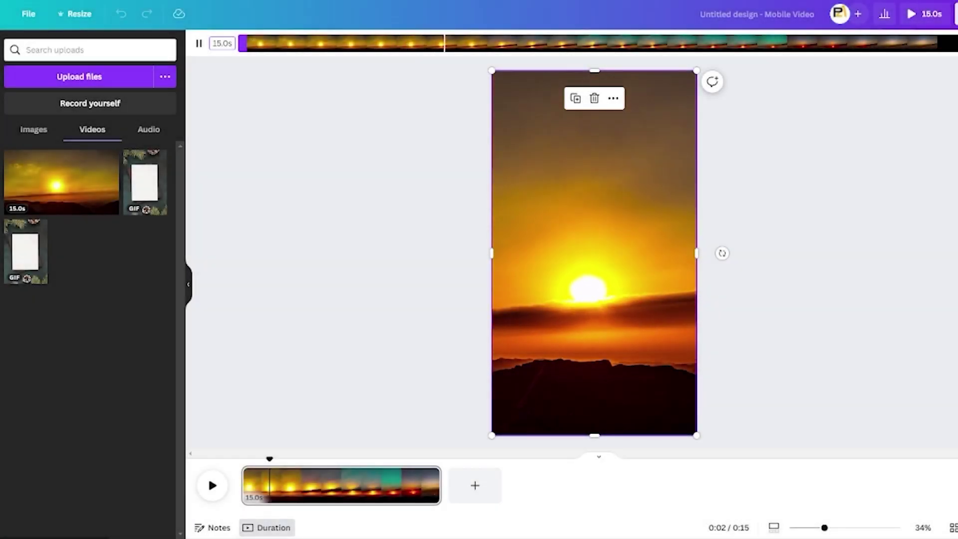
Trim the sunset clip to 6.0 seconds and set its volume to 0
drag(904, 52, 563, 47)
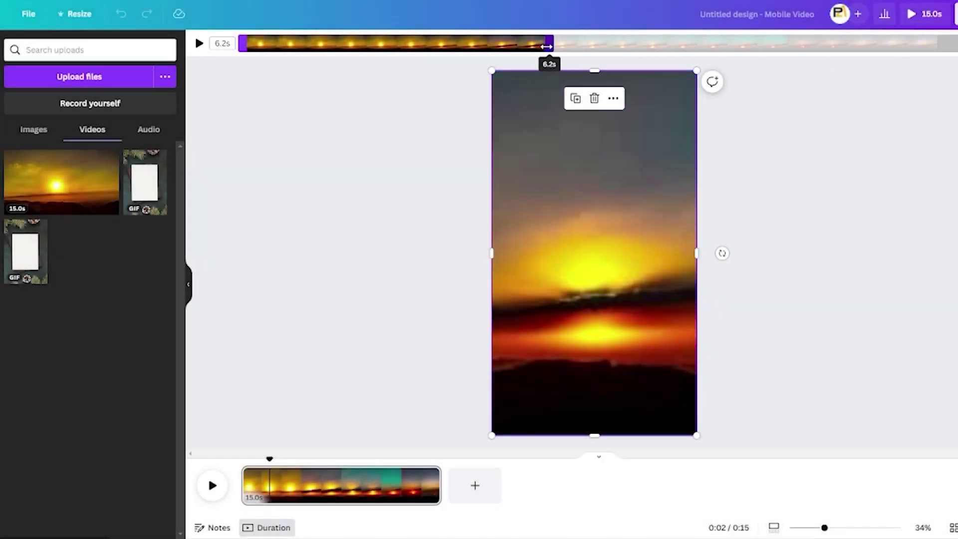
click(230, 44)
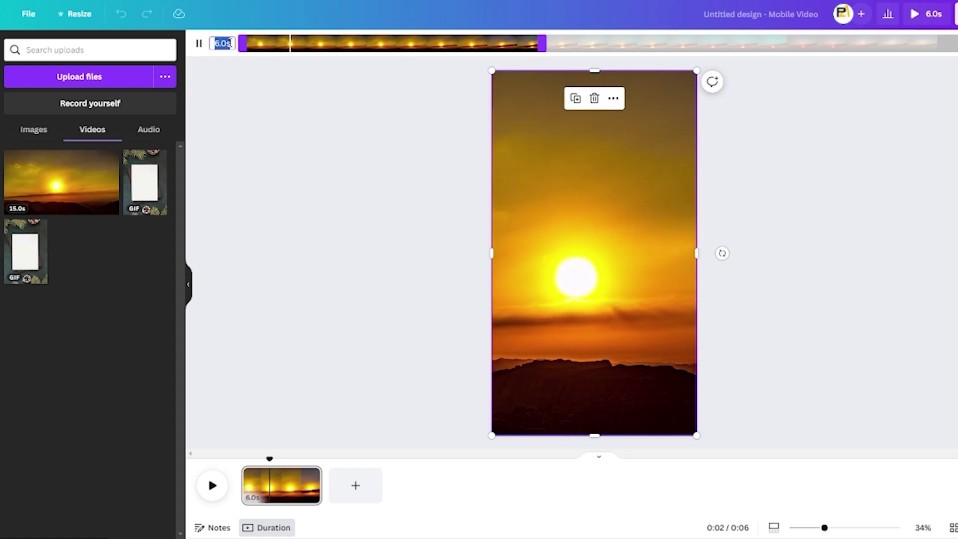
click(888, 158)
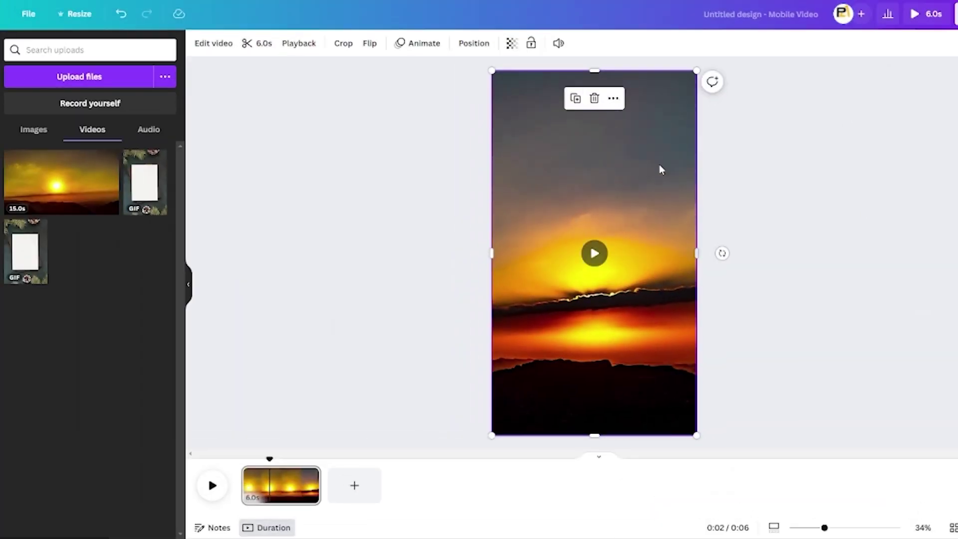
click(559, 44)
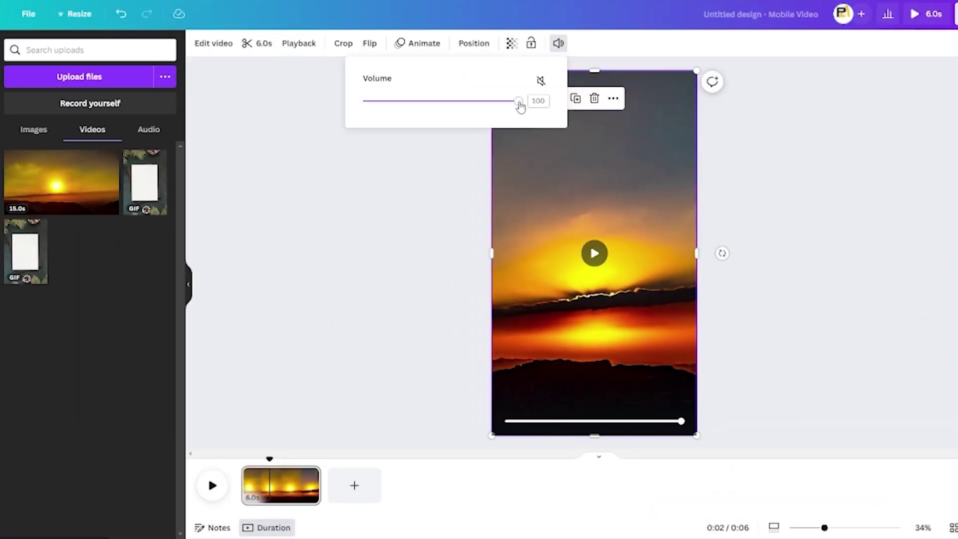
drag(520, 106, 335, 111)
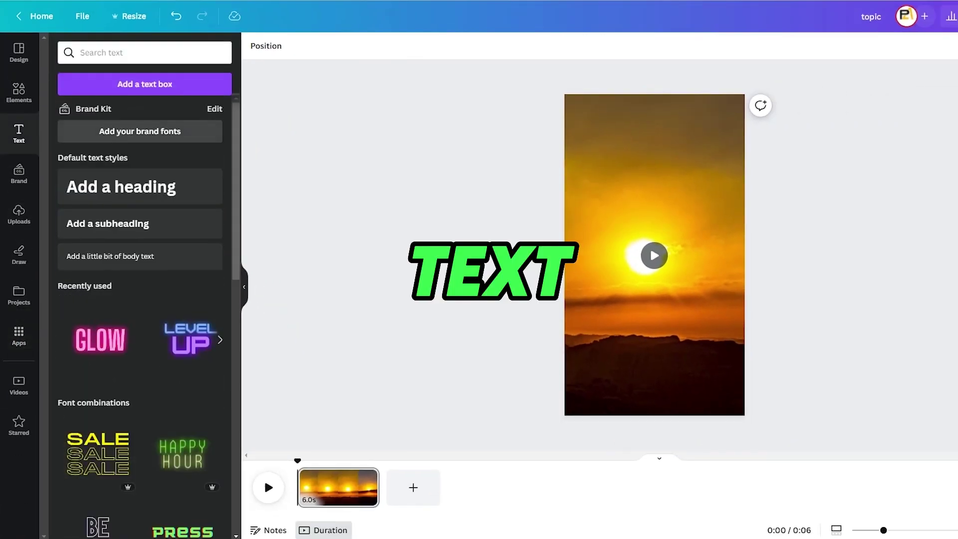
Add a white 'topic' heading at the top centre of the page
click(122, 187)
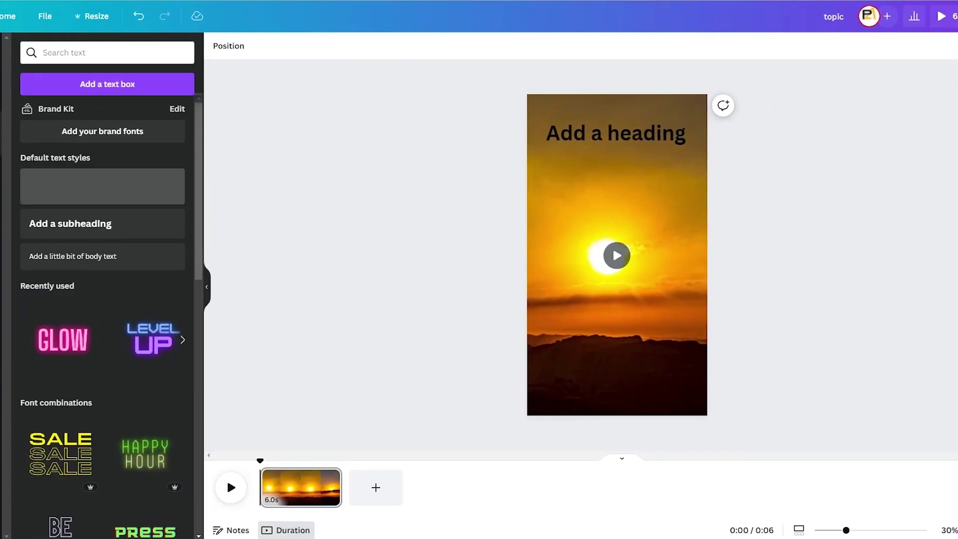
text(topic)
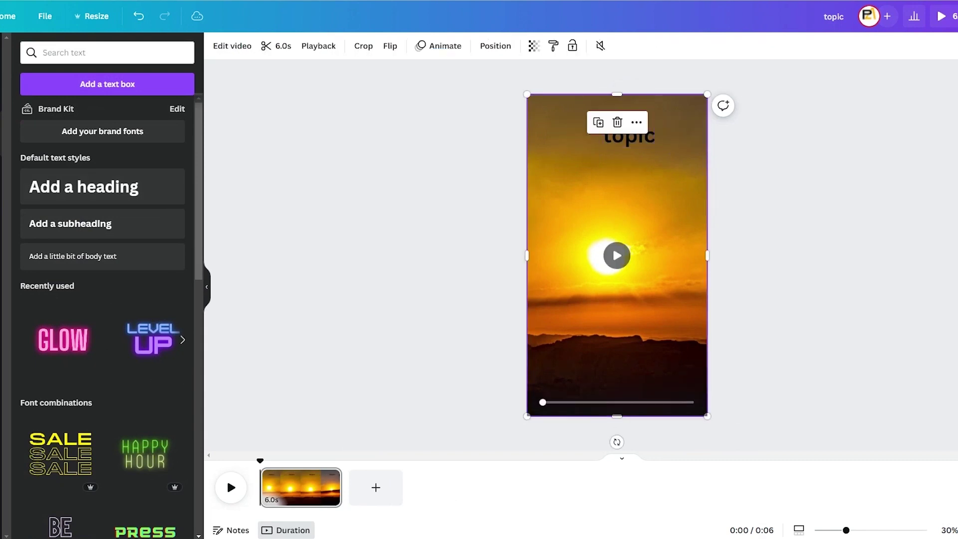
drag(629, 135, 618, 125)
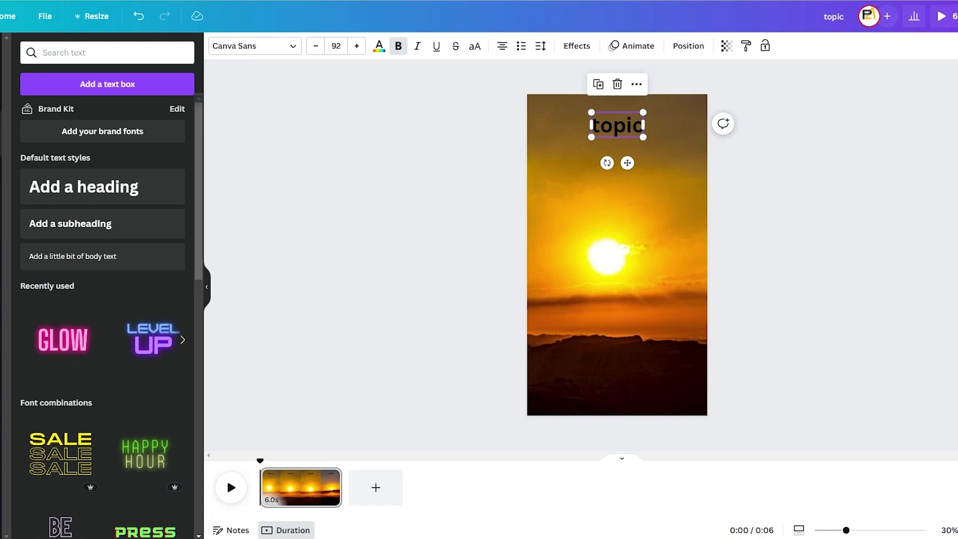
double_click(592, 125)
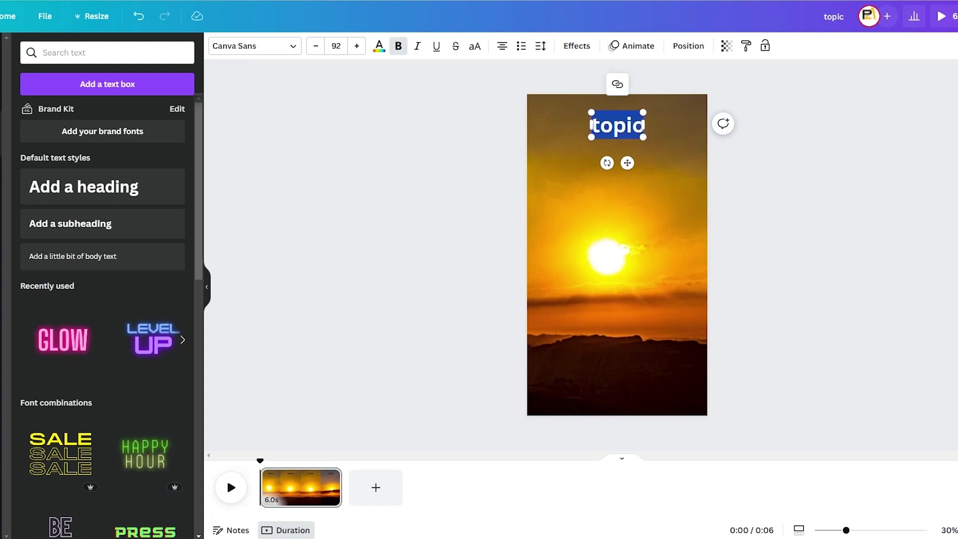
click(379, 46)
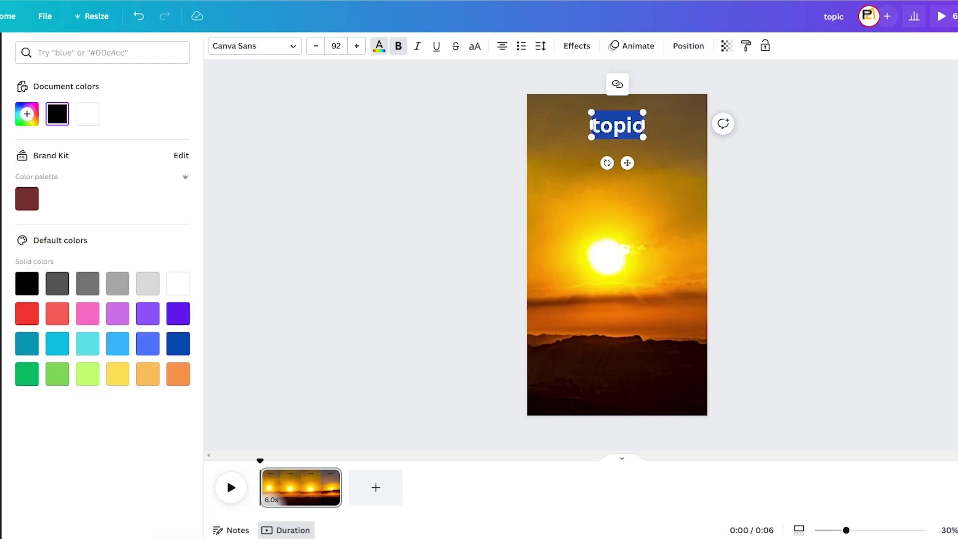
click(88, 114)
Give the topic heading a black rounded Background text effect
click(577, 45)
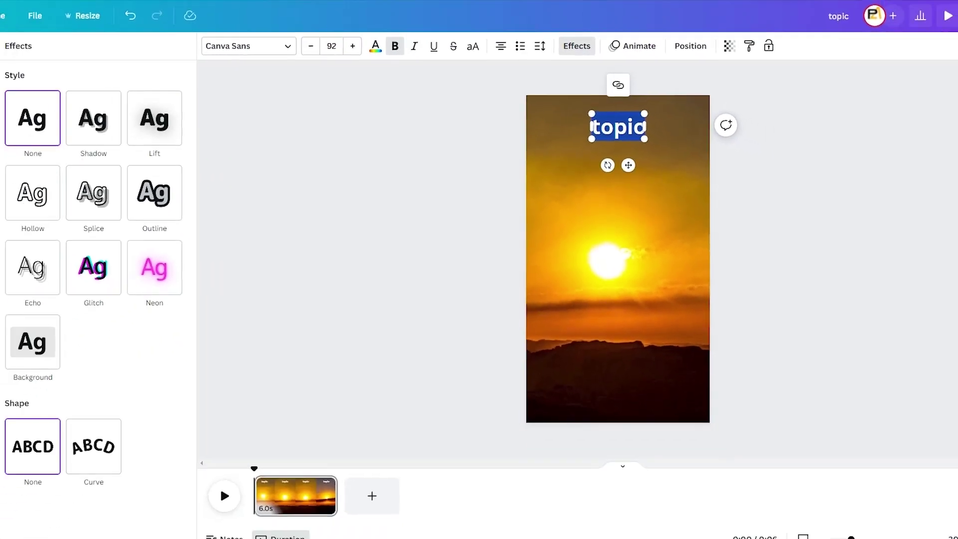
click(38, 235)
click(39, 270)
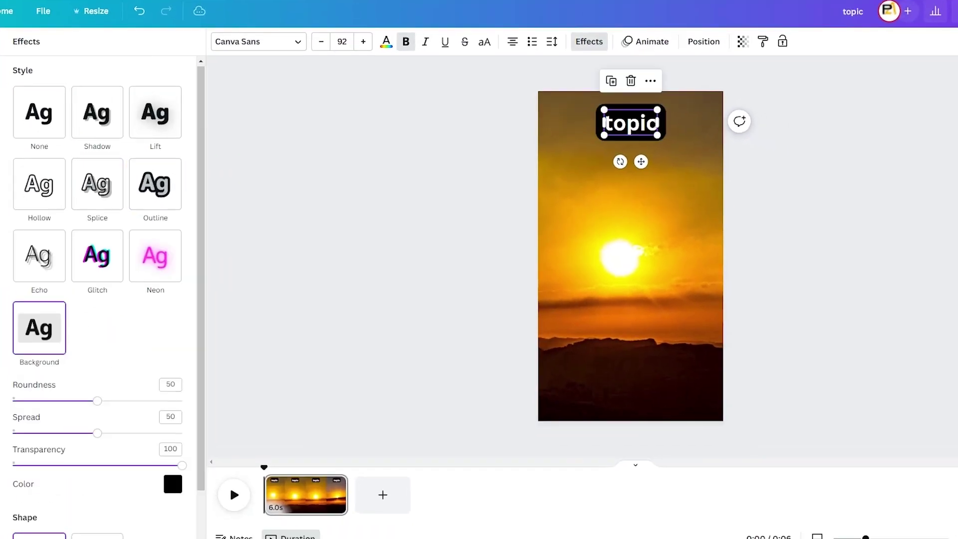
click(173, 426)
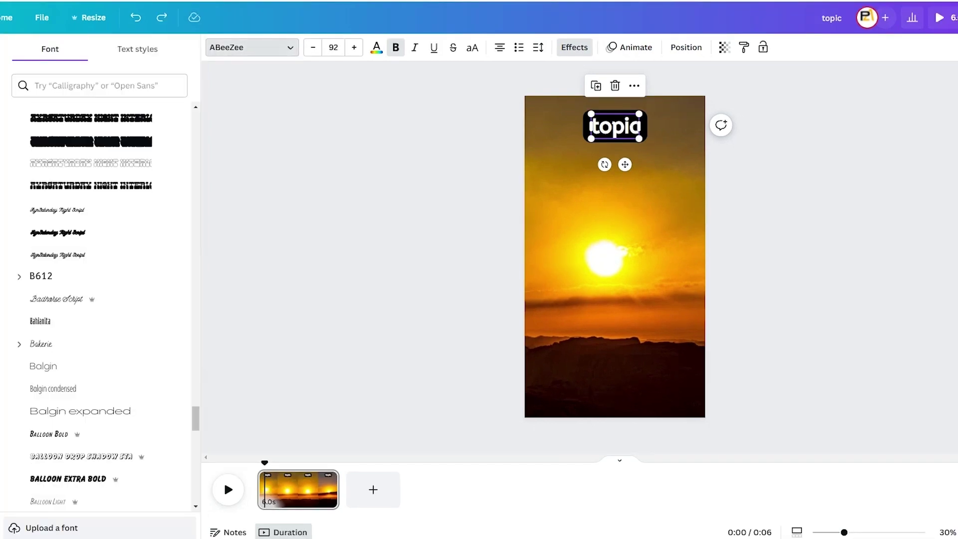
Try Balgin fonts on the topic heading, settling on the Blogger font
click(44, 366)
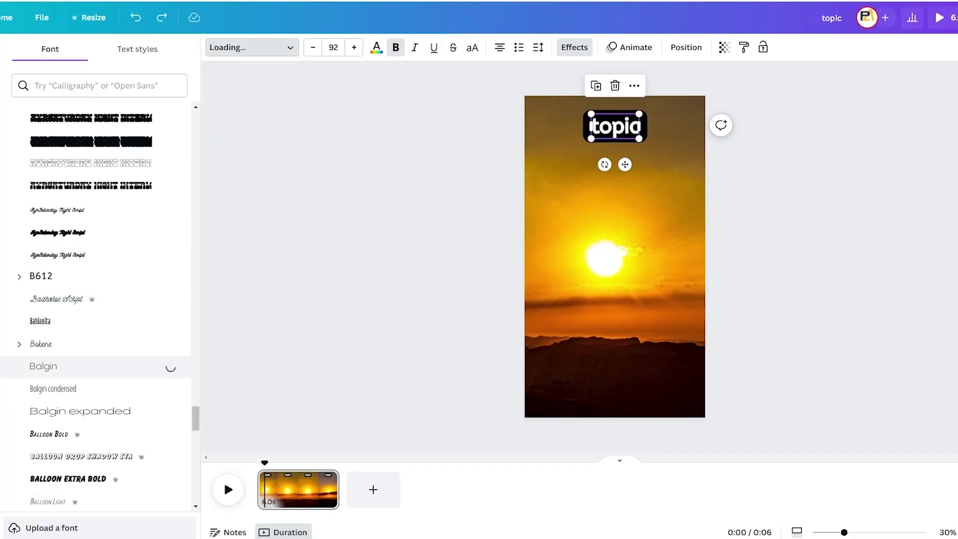
click(79, 411)
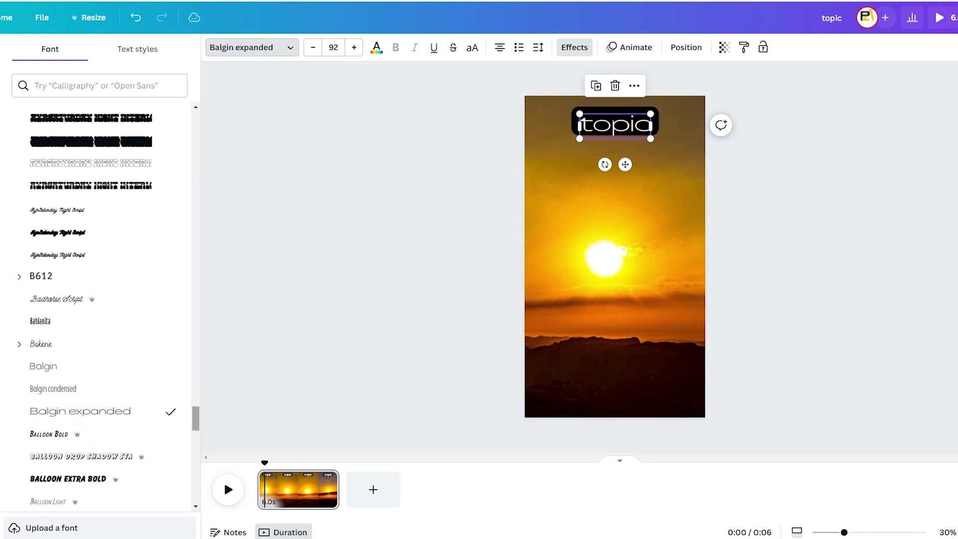
scroll(100, 300, down, 20)
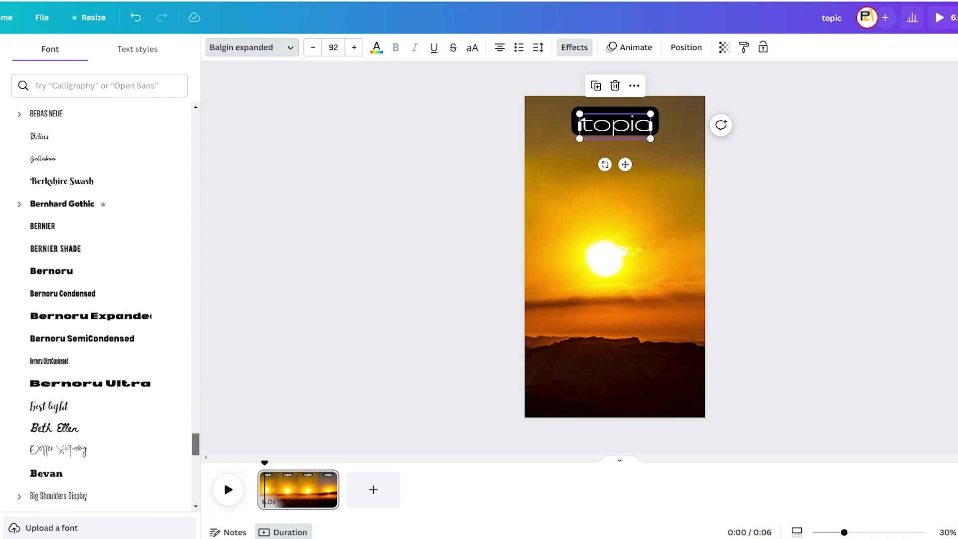
scroll(100, 300, down, 10)
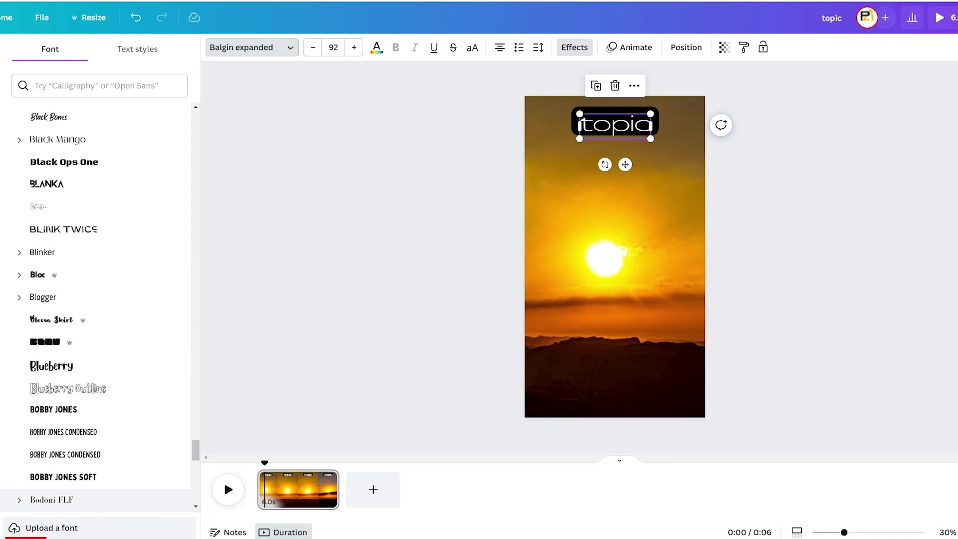
click(43, 297)
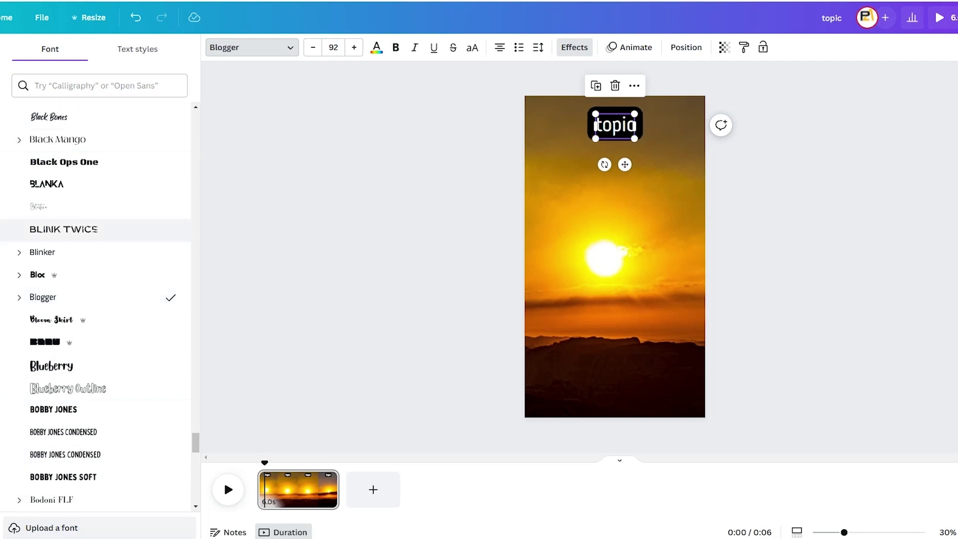
Undo the font change back to ABeeZee and make a duplicate heading reading 'part1'
key(ctrl+z)
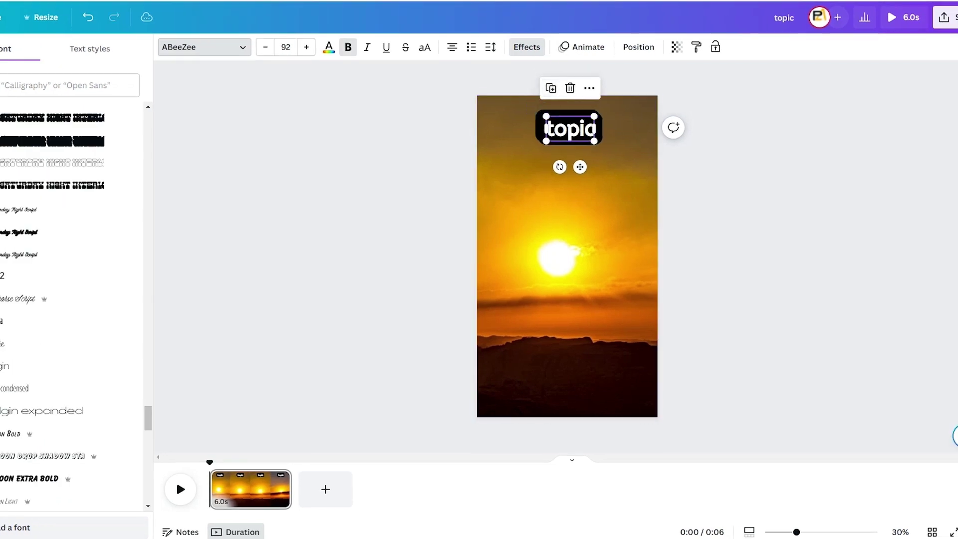
text(parti)
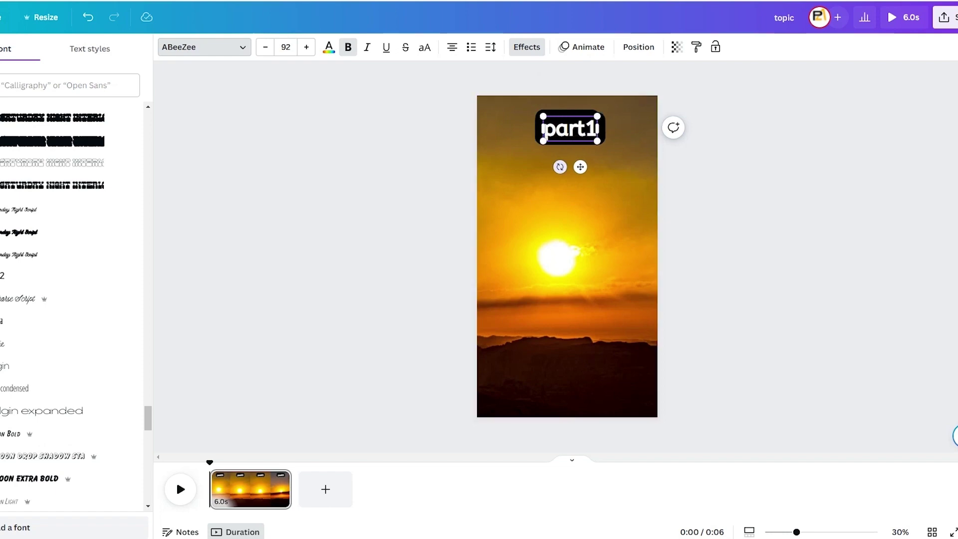
key(Escape)
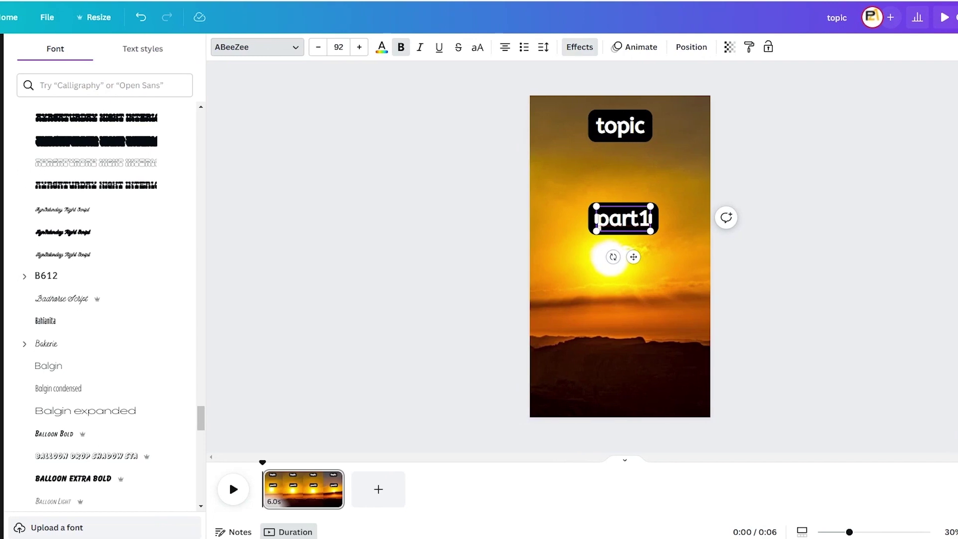
Swap part1's background effect for a black Outline effect, then duplicate part1
click(580, 47)
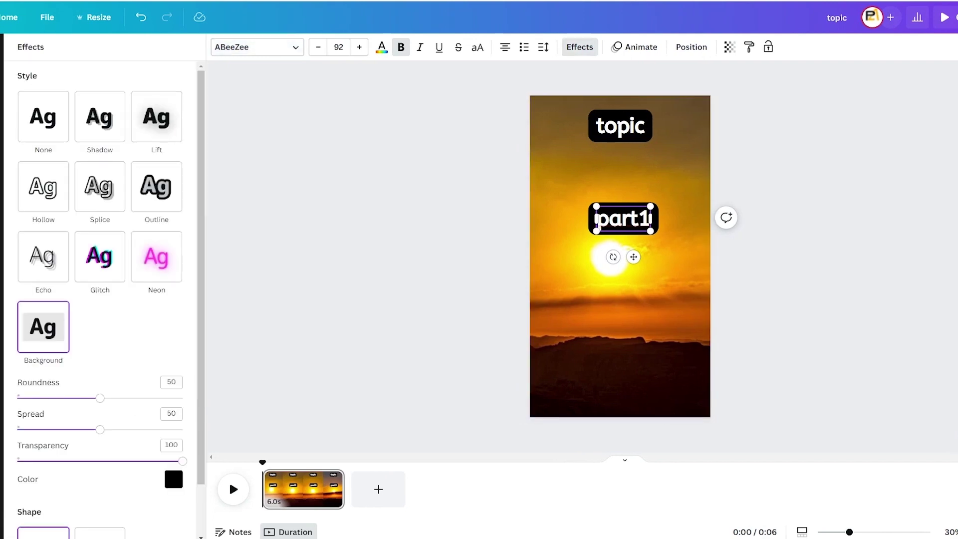
click(44, 117)
click(164, 191)
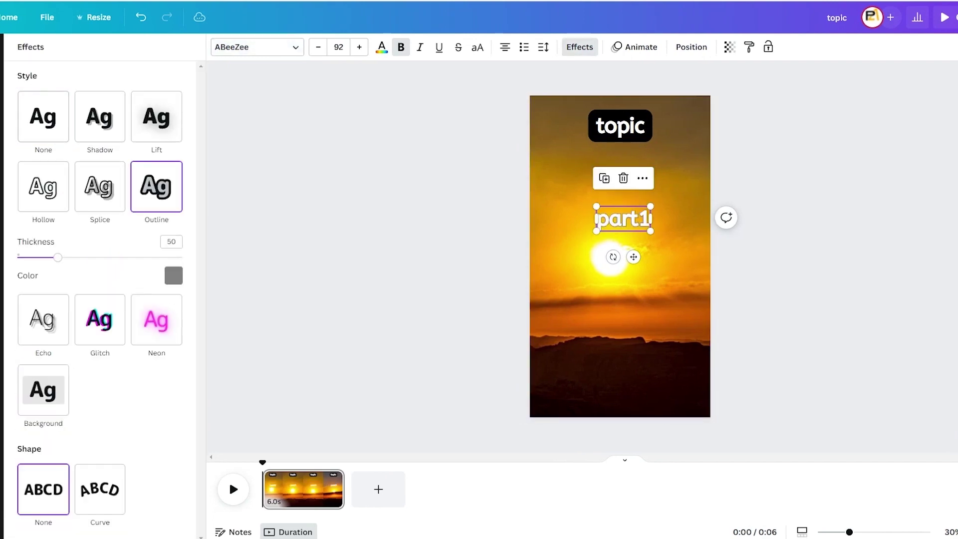
click(174, 275)
click(26, 477)
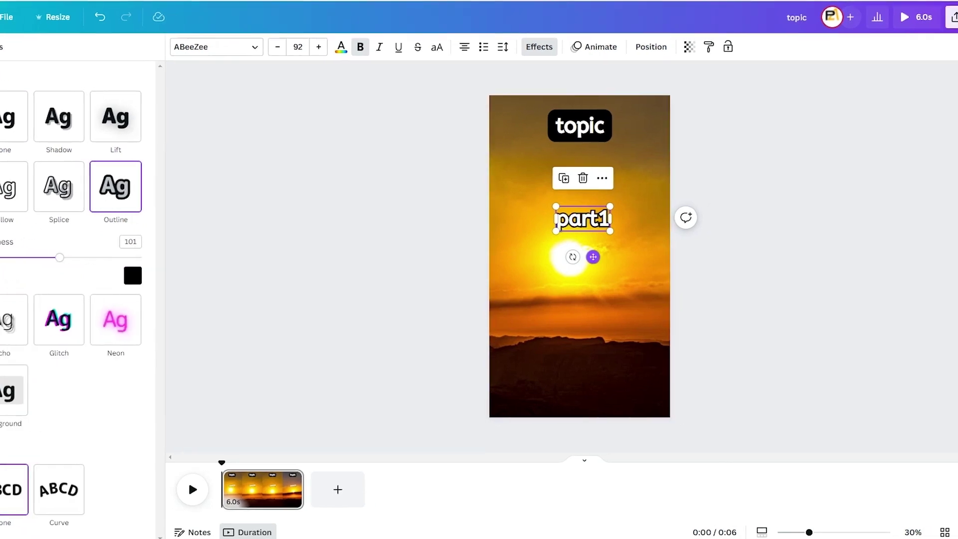
click(563, 178)
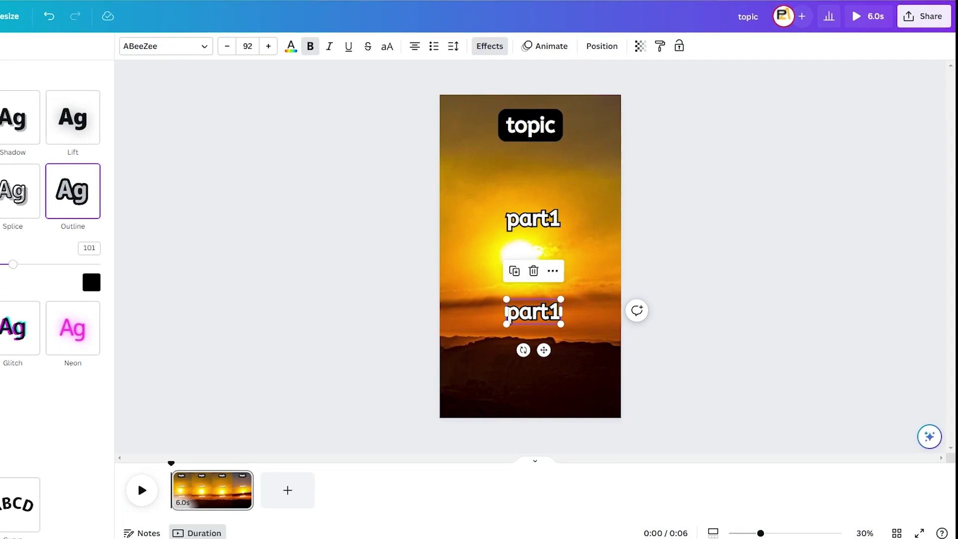
Stack the part 1 copies under the topic heading and change the lower one to 'part 2'
drag(534, 312, 533, 274)
click(533, 219)
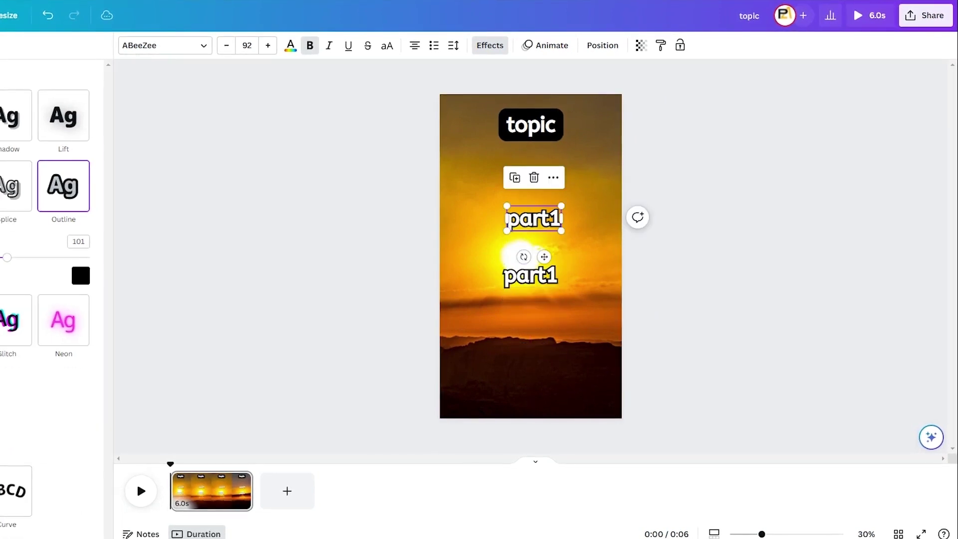
drag(544, 257, 542, 274)
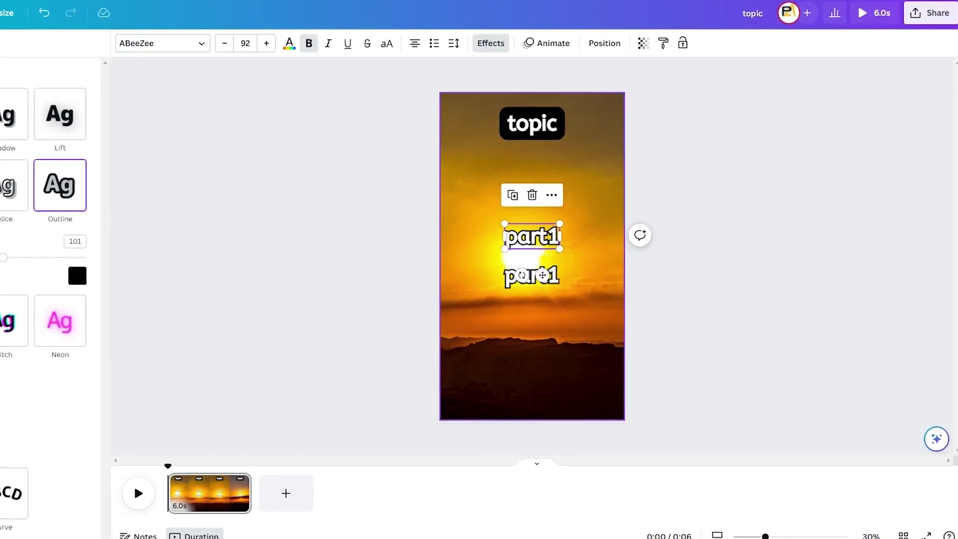
drag(543, 275, 543, 314)
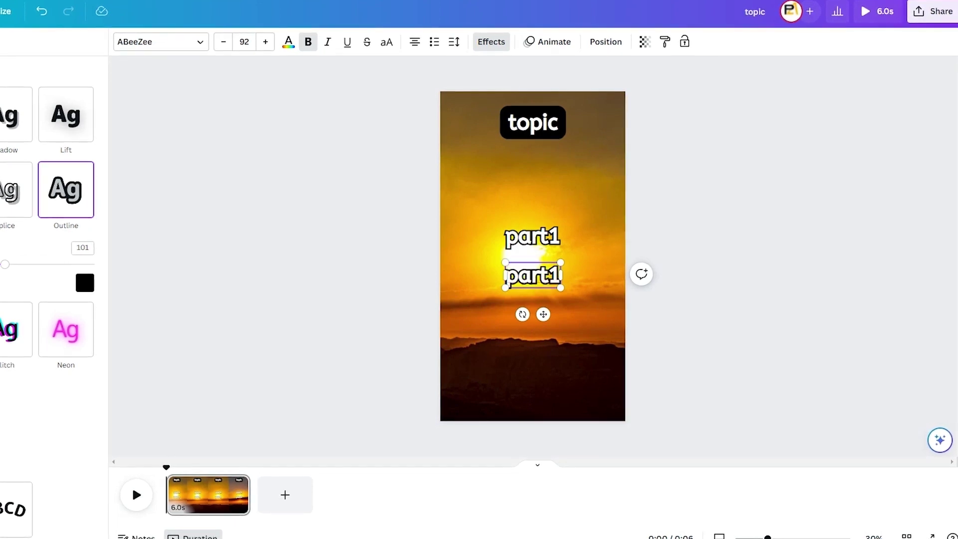
key(BackSpace)
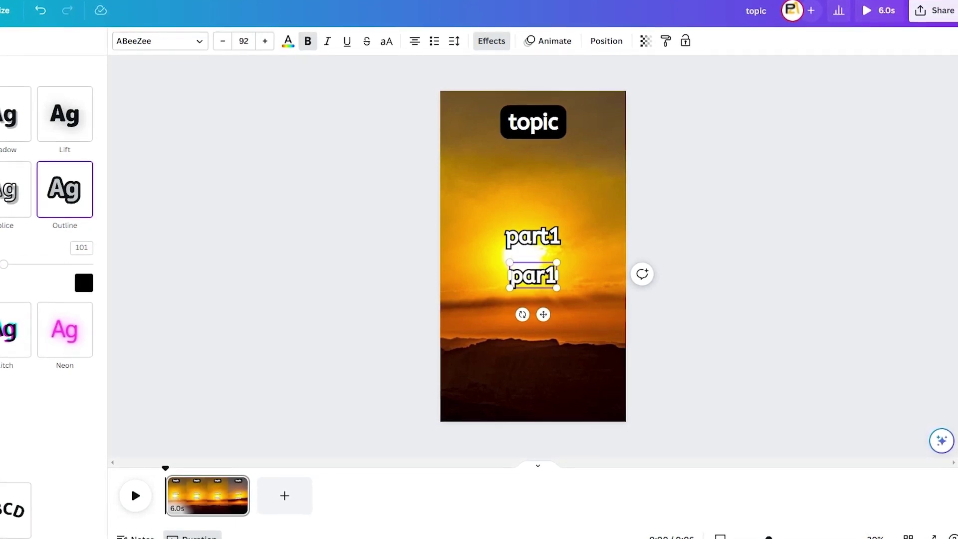
key(BackSpace)
text(t)
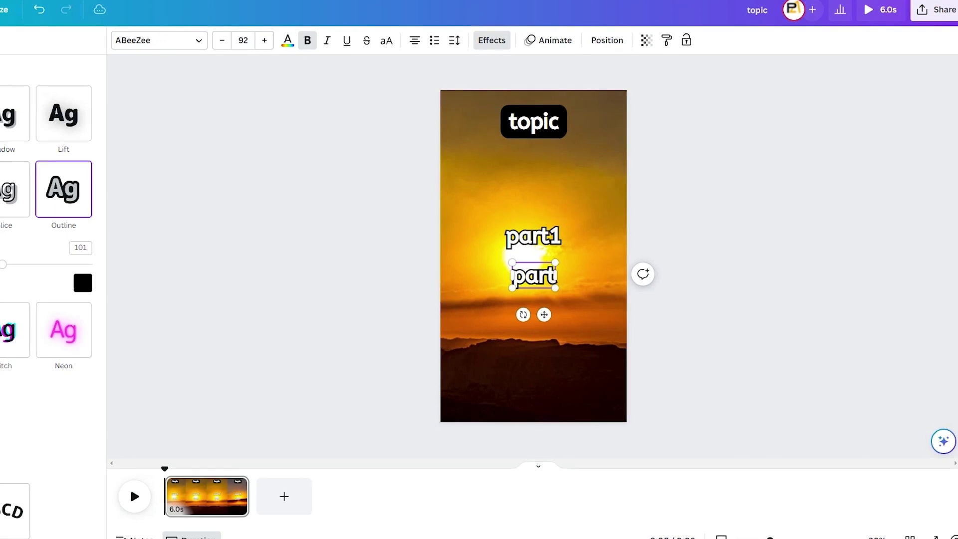
text(2)
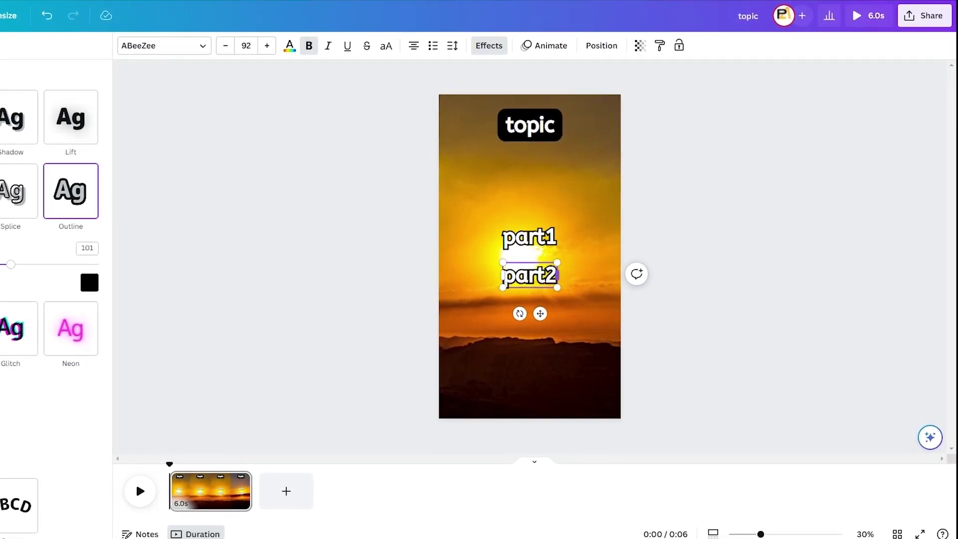
Widen the part 2 and part 1 text boxes to the same 864 width
drag(558, 275, 603, 276)
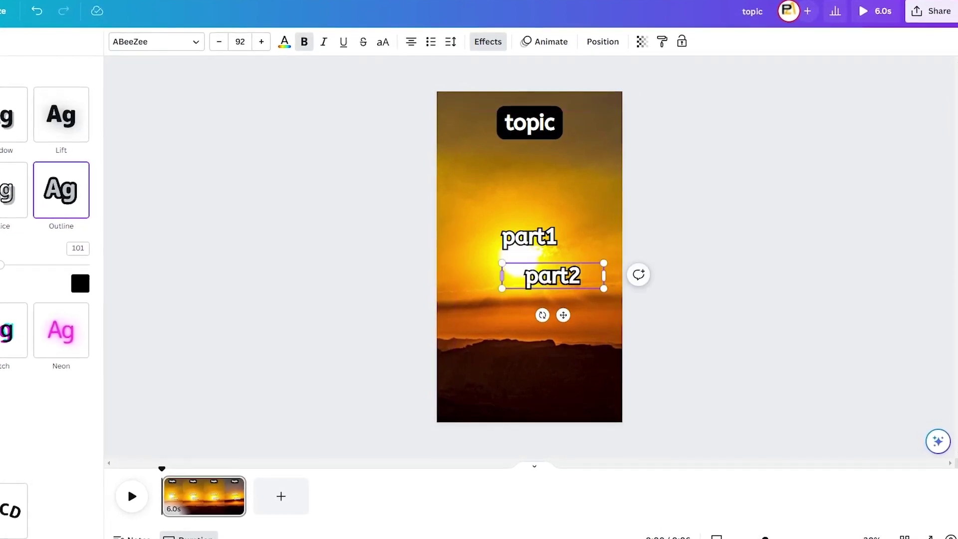
drag(502, 275, 455, 276)
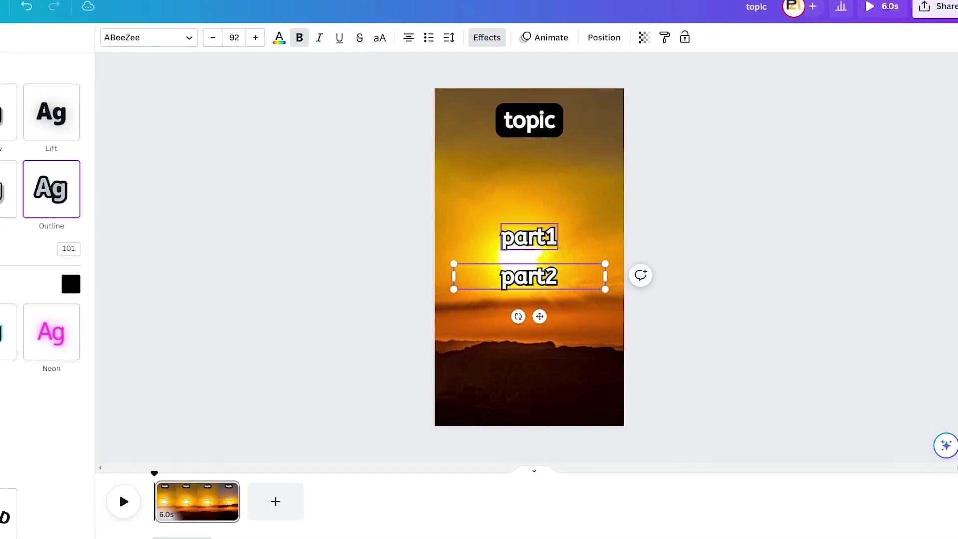
click(530, 236)
drag(502, 236, 455, 237)
drag(559, 236, 606, 237)
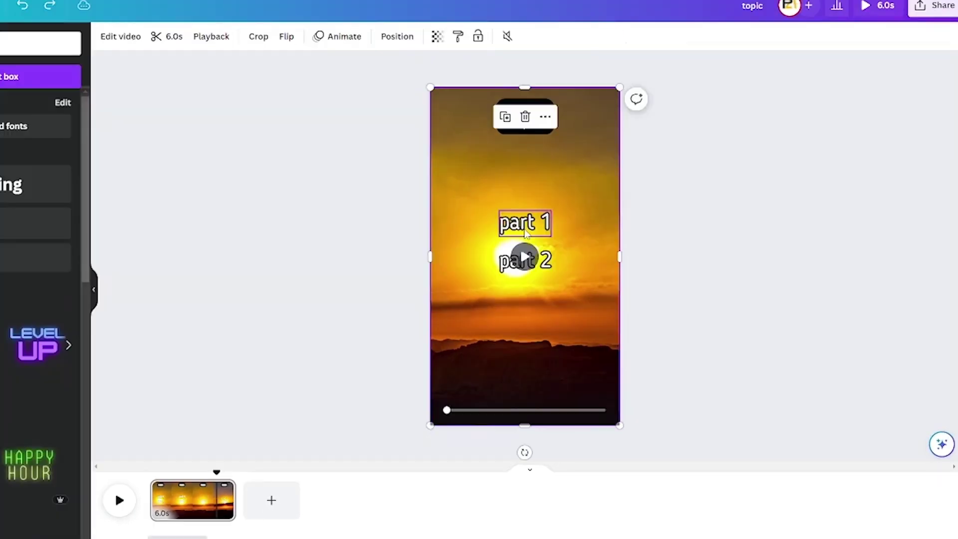
click(526, 235)
Show the part 1 timing bar and shorten how long part 1 stays on screen
right_click(527, 235)
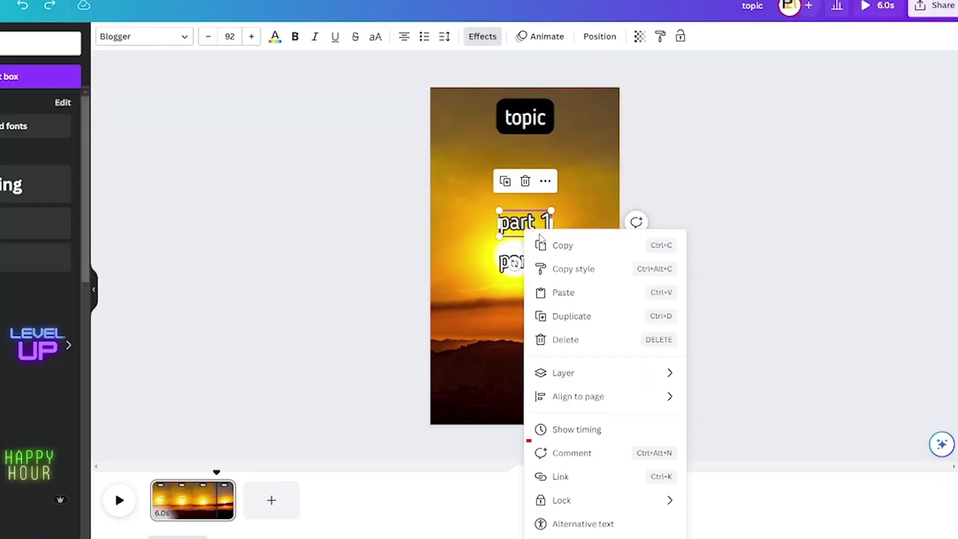
click(589, 428)
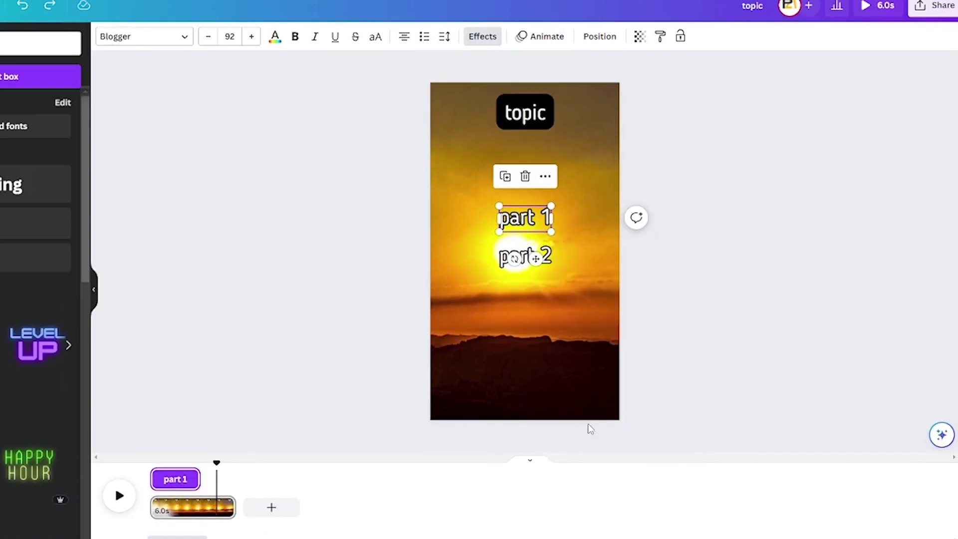
mouse_move(187, 479)
drag(196, 479, 234, 478)
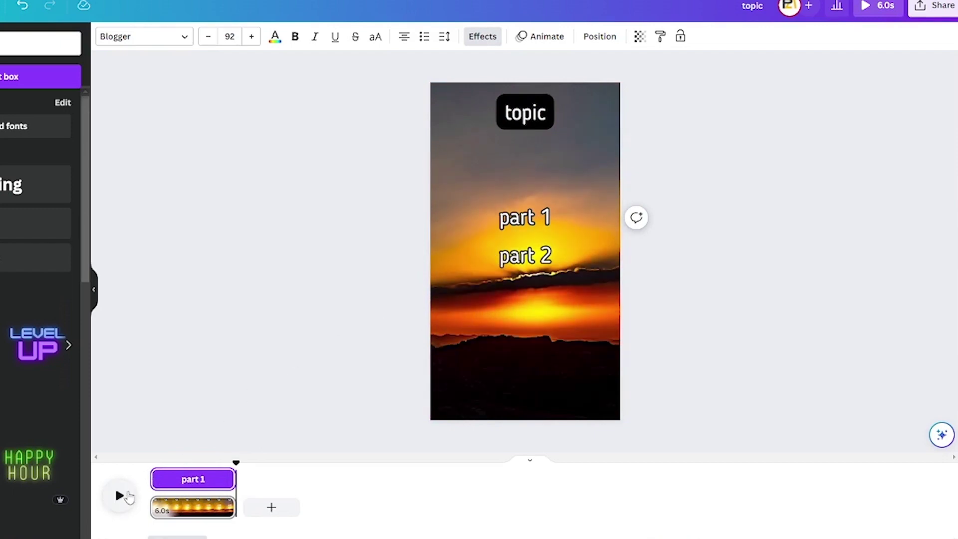
Make part 1 end at about 4.2s and replay the preview to check the timing
click(195, 473)
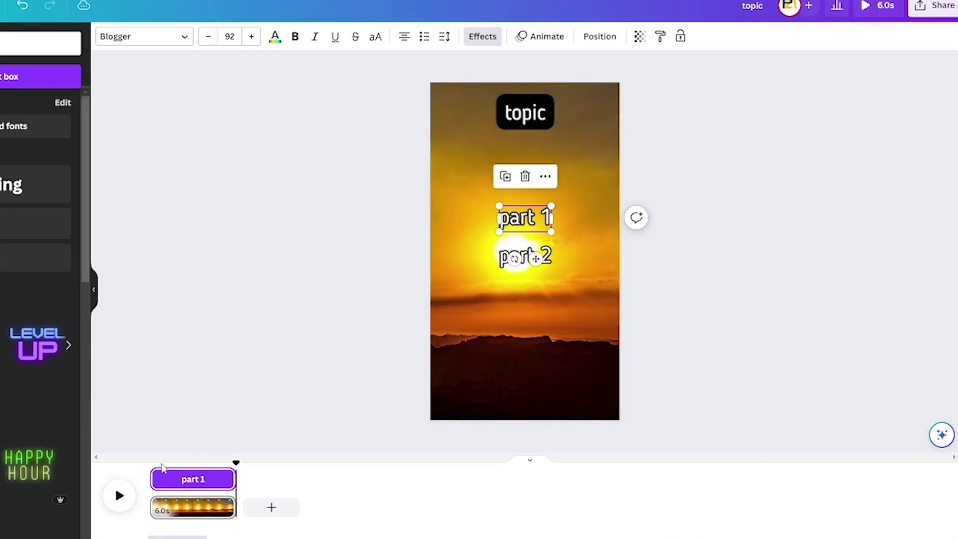
drag(232, 465, 151, 456)
click(120, 495)
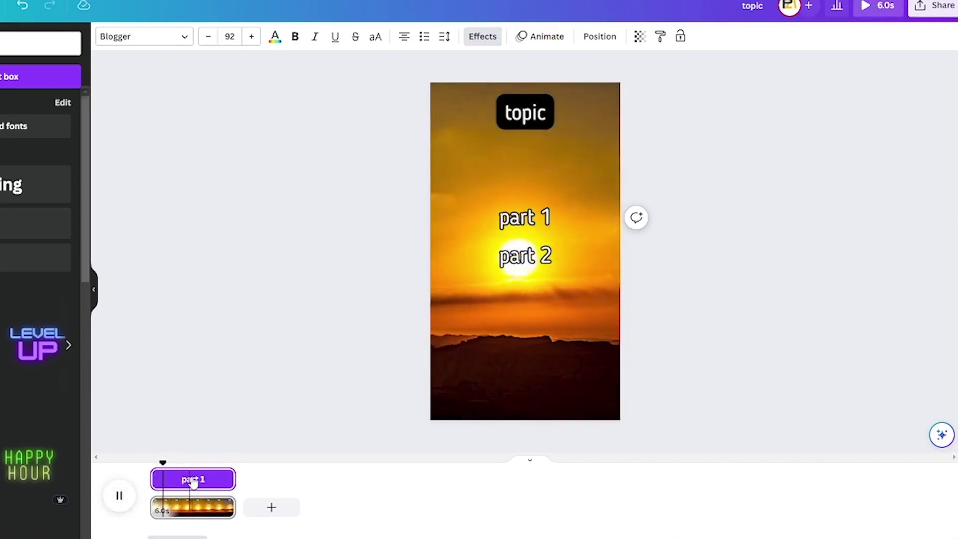
drag(234, 479, 152, 464)
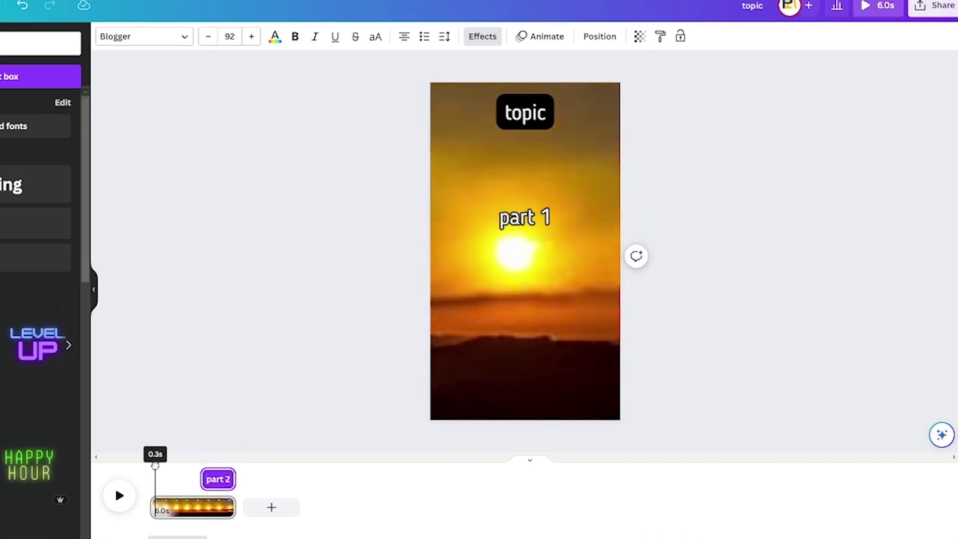
click(119, 497)
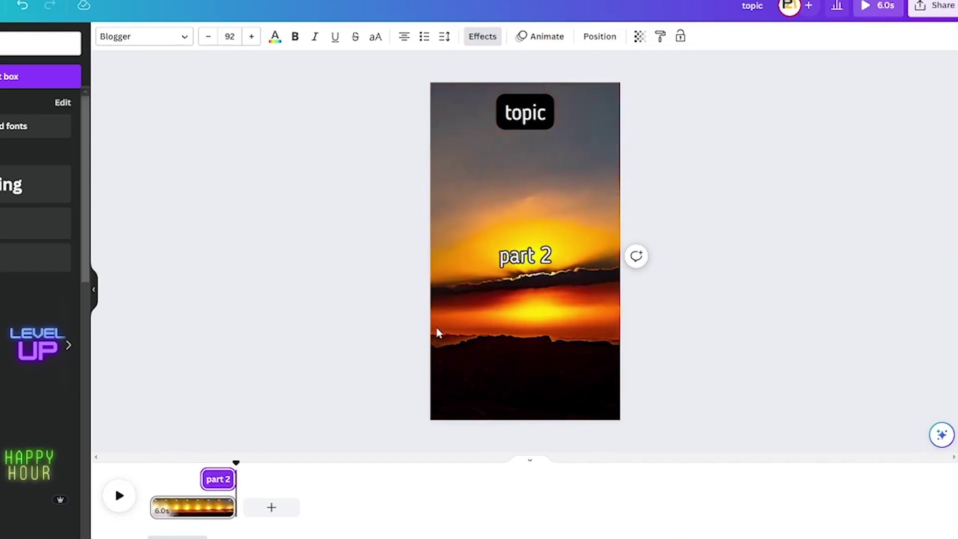
click(501, 302)
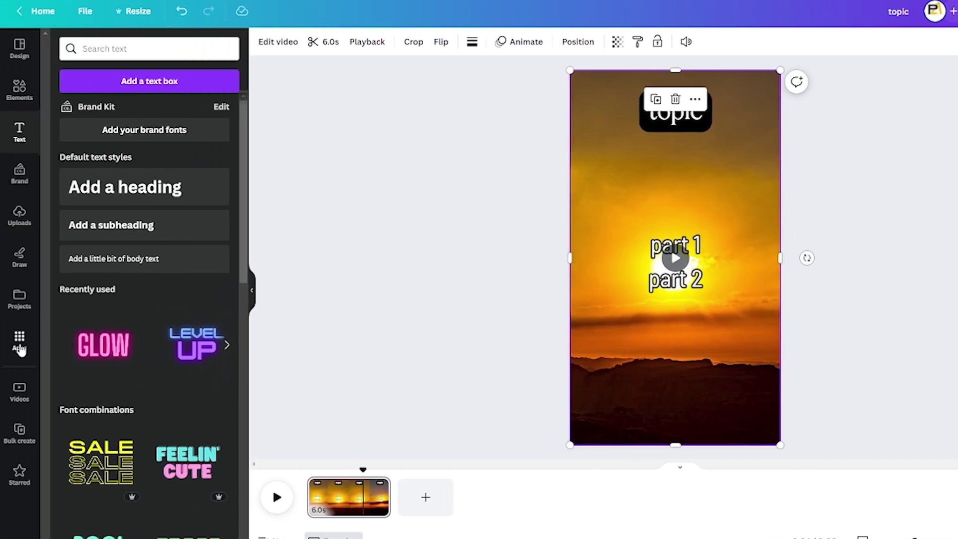
Launch Bulk create from the Apps panel and open the manual data table
click(20, 350)
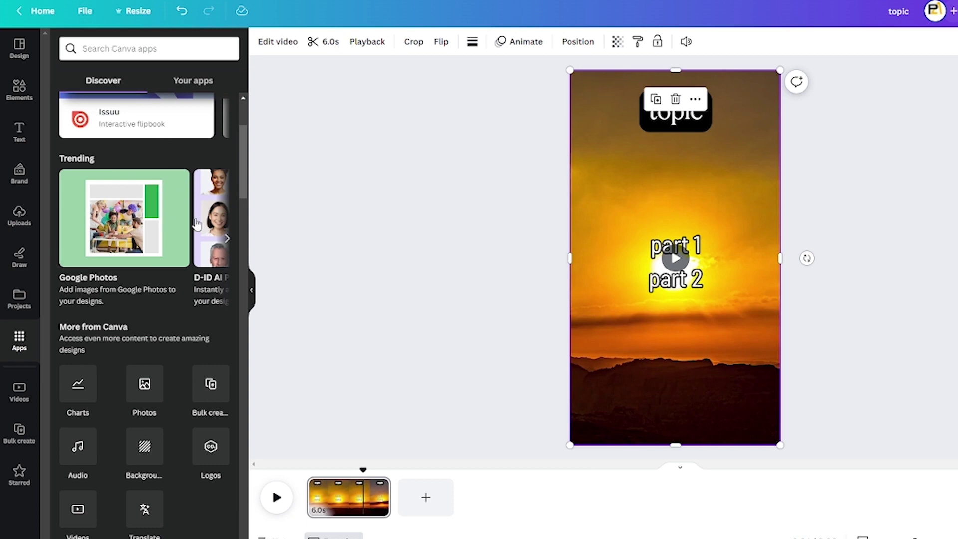
click(226, 391)
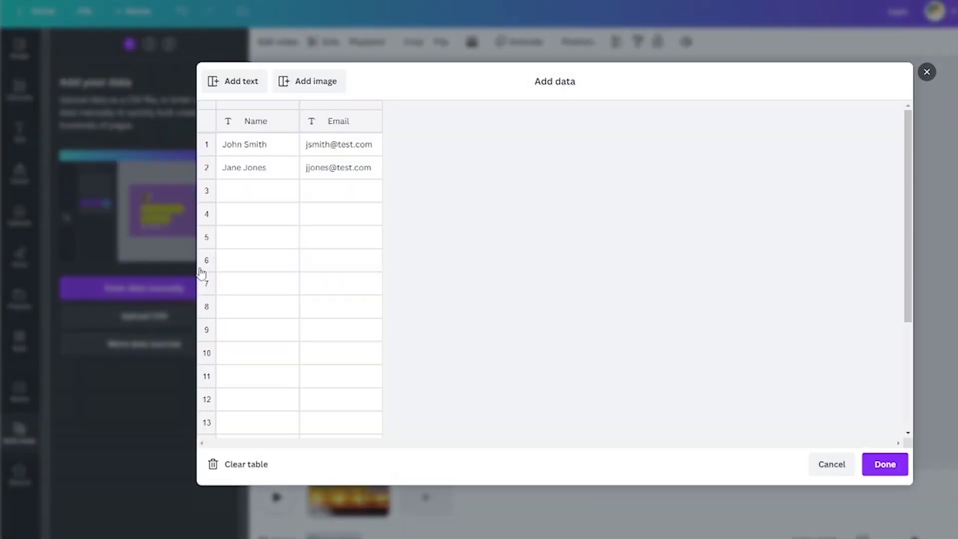
right_click(256, 125)
Paste the fact data into the table, check the Part 1 and Part 2 headers, and confirm
click(287, 166)
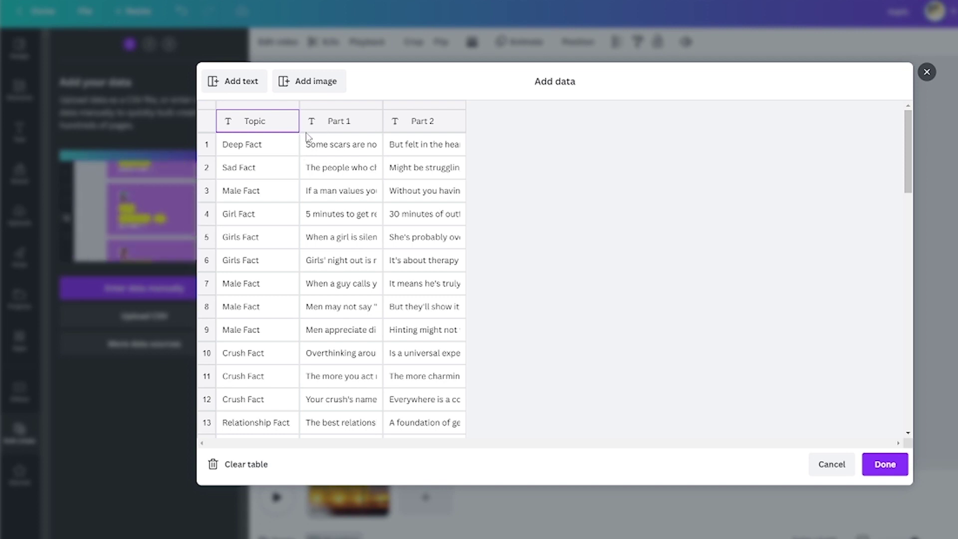
click(331, 125)
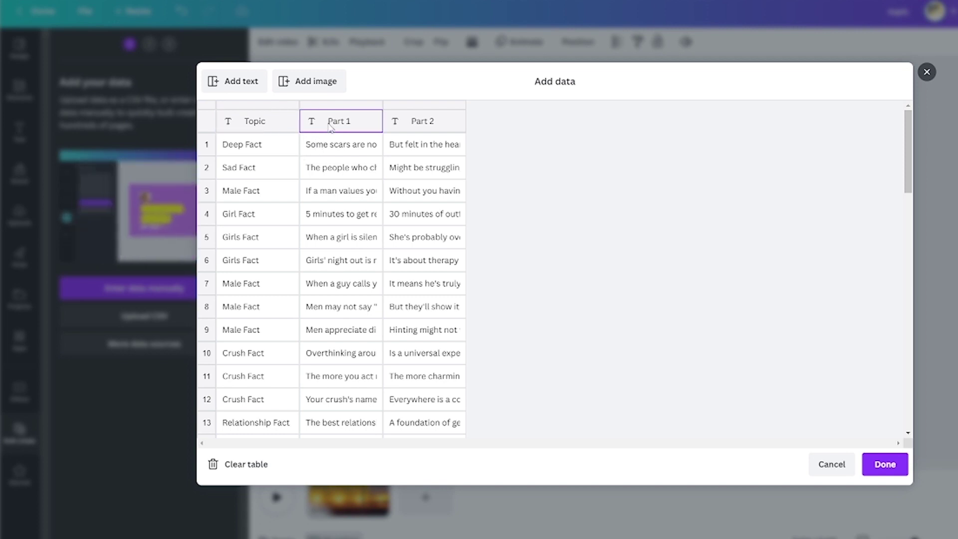
click(432, 123)
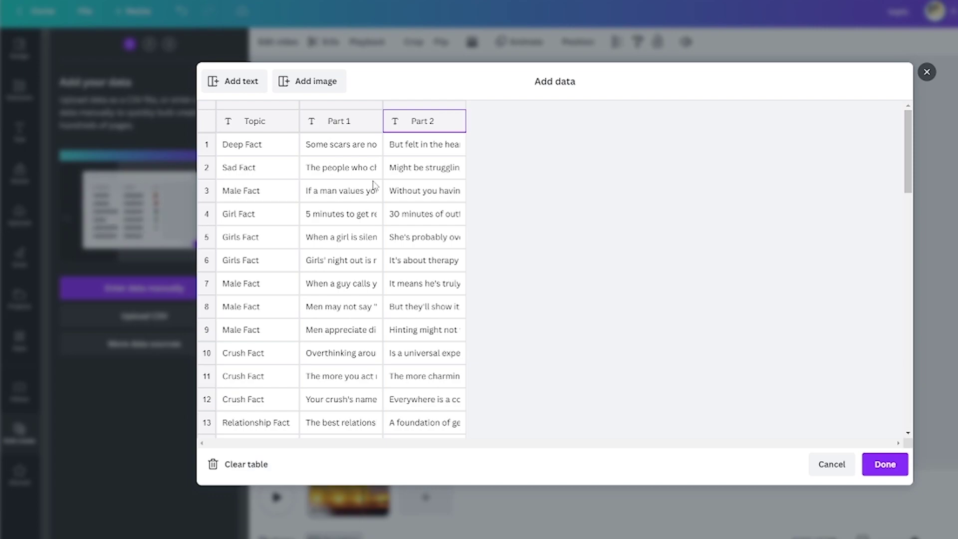
click(894, 470)
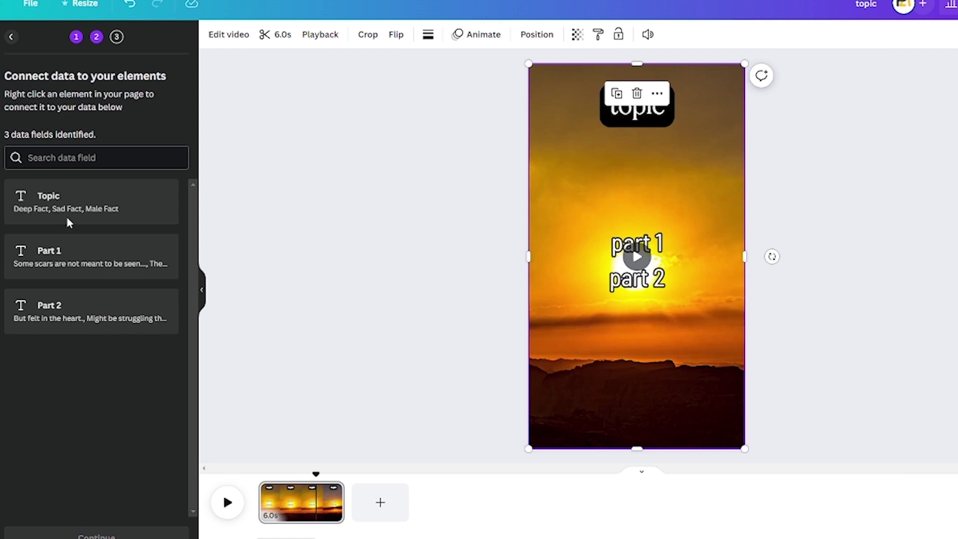
Connect the topic text to the Topic data field
click(646, 122)
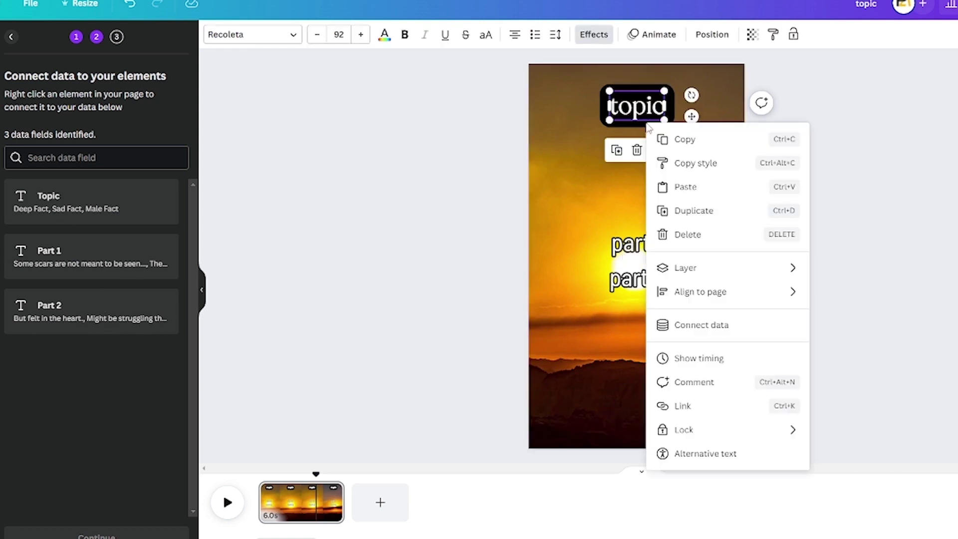
right_click(646, 122)
click(711, 325)
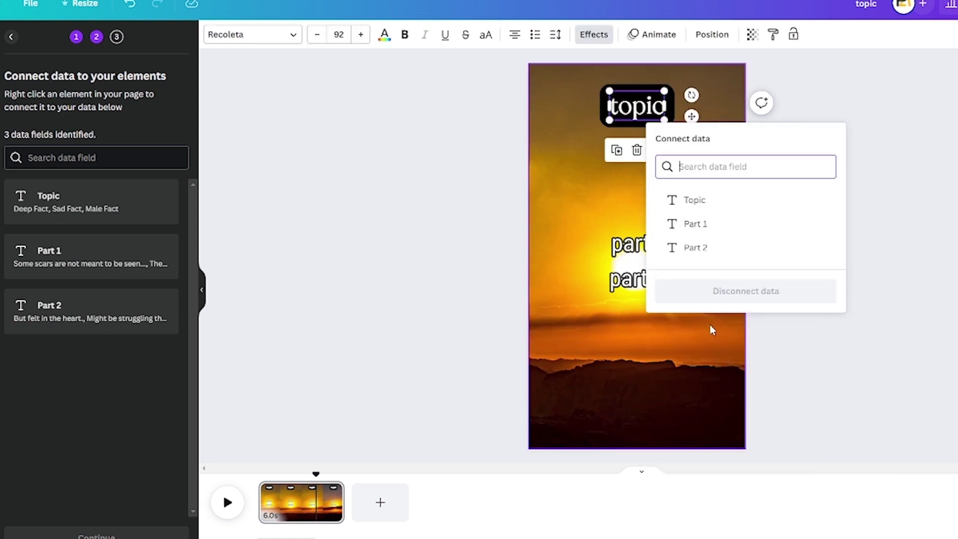
click(694, 205)
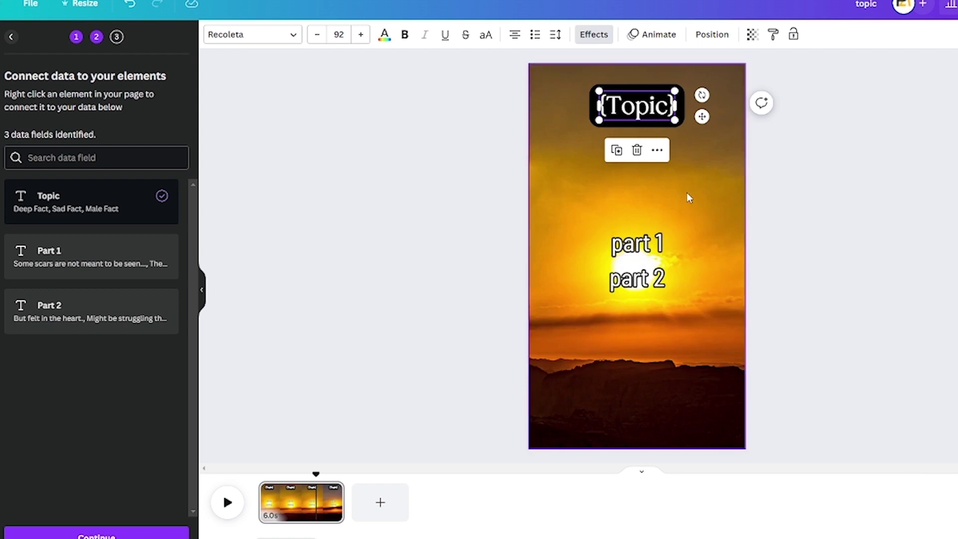
click(565, 132)
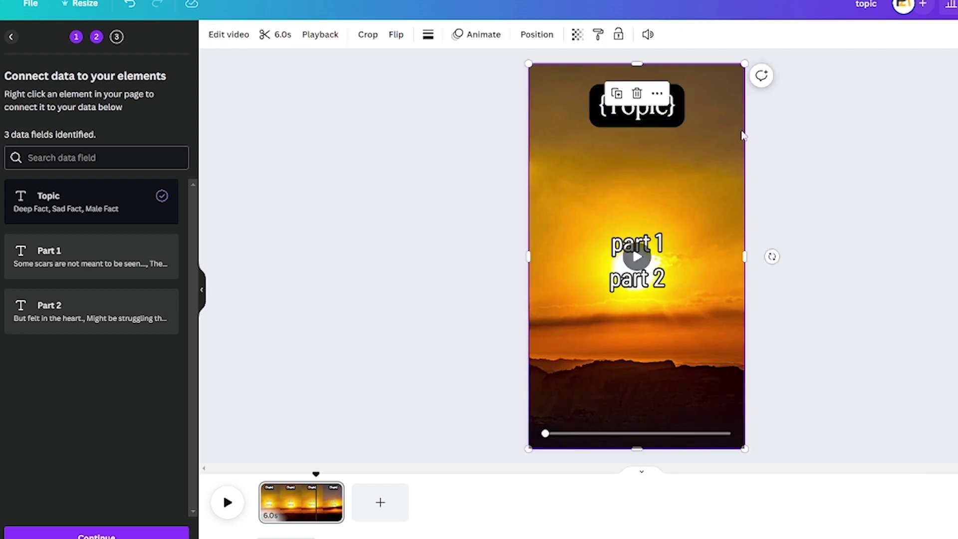
click(804, 152)
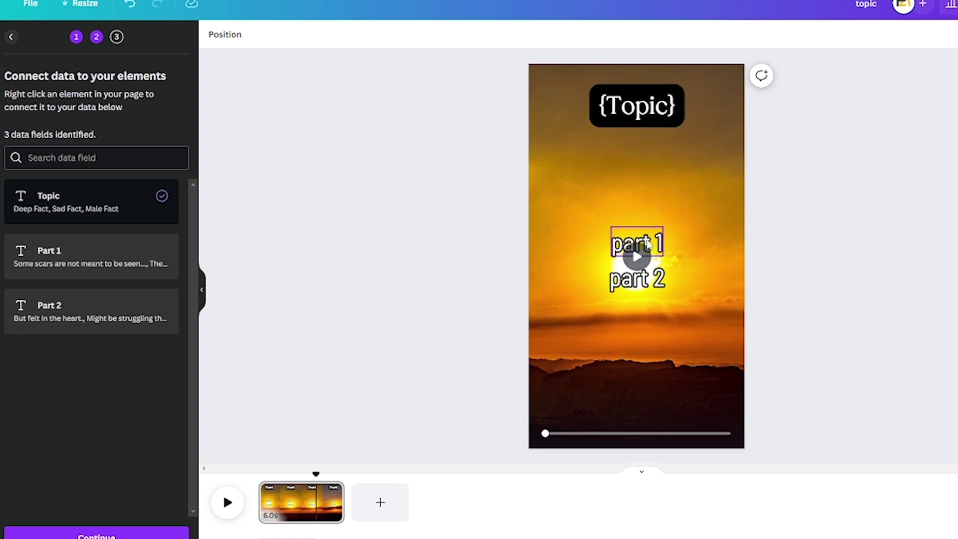
Connect the part 1 and part 2 texts to the Part 1 and Part 2 fields
click(649, 243)
right_click(649, 244)
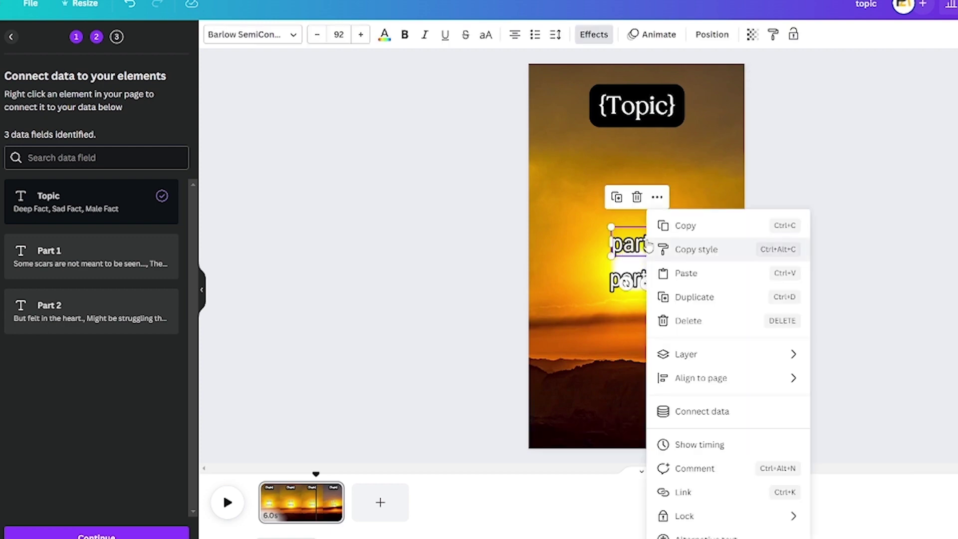
click(715, 421)
click(717, 344)
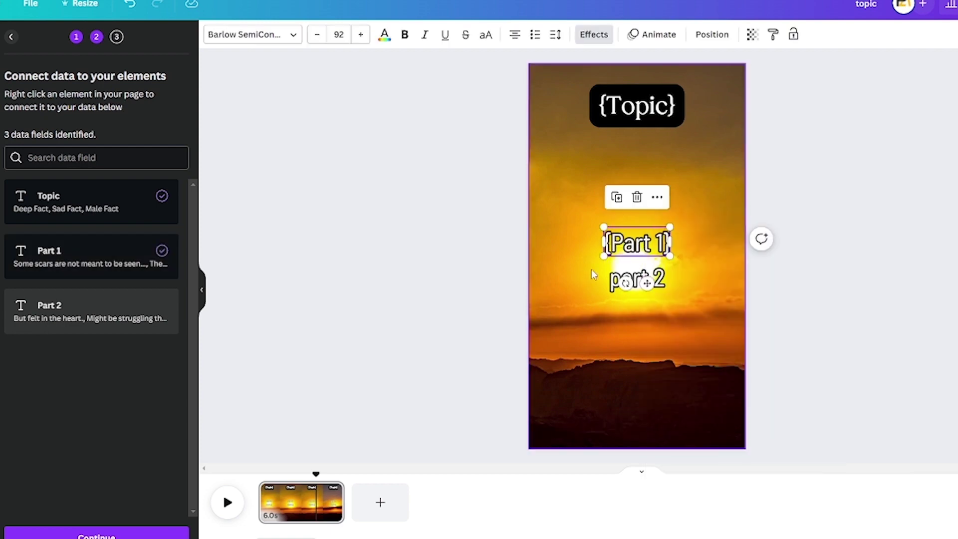
click(619, 278)
right_click(619, 278)
click(688, 411)
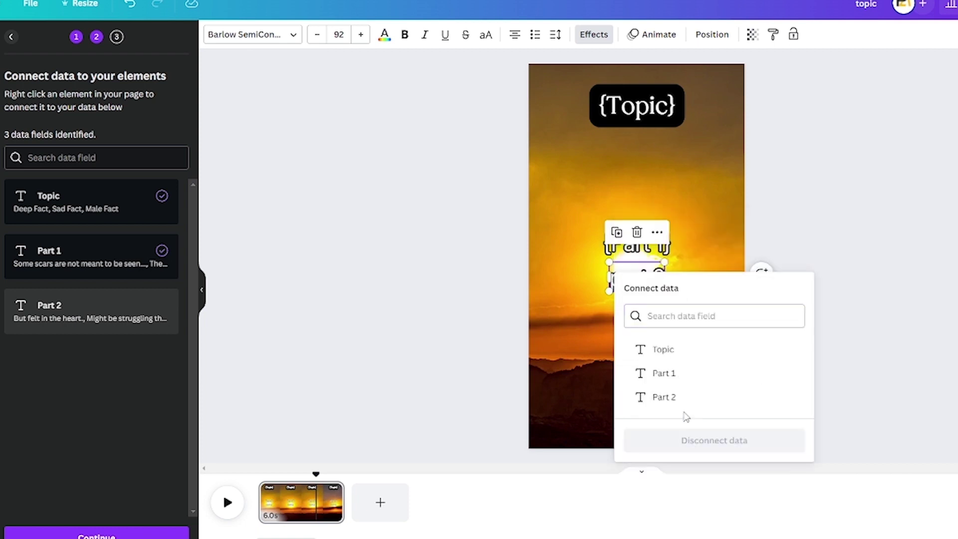
click(669, 397)
click(776, 336)
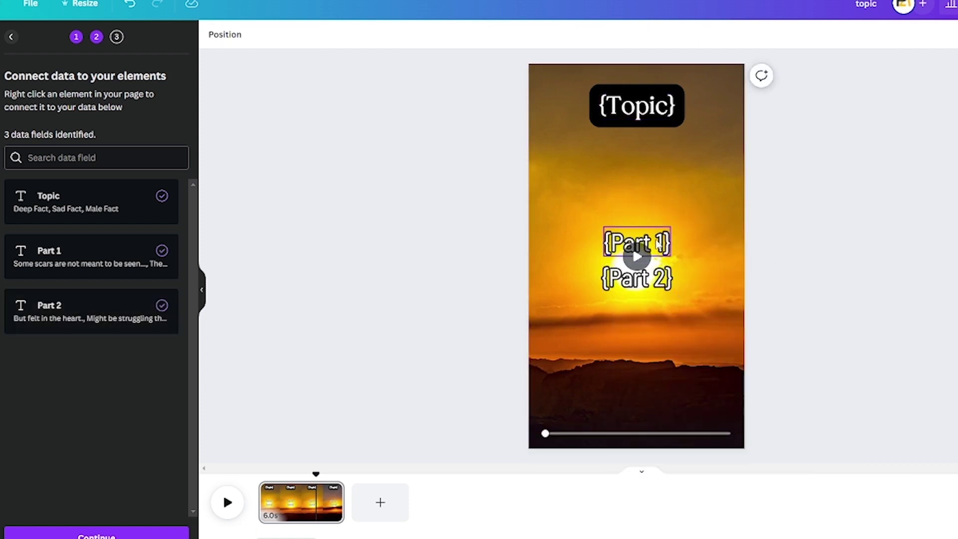
Move {Part 2} up into {Part 1}'s spot and proceed to the apply-data step
click(649, 277)
drag(649, 277, 653, 247)
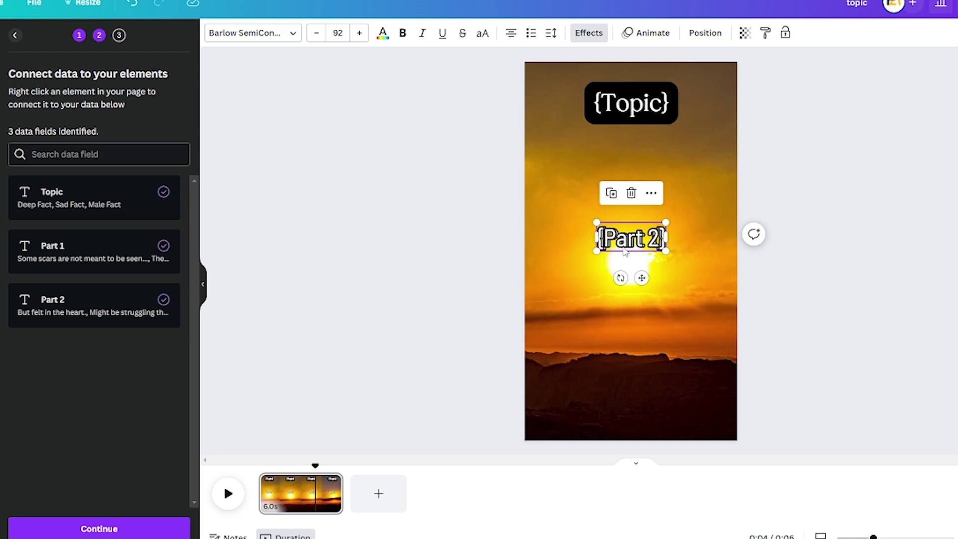
mouse_move(316, 467)
mouse_down()
mouse_move(270, 474)
mouse_move(310, 474)
mouse_up()
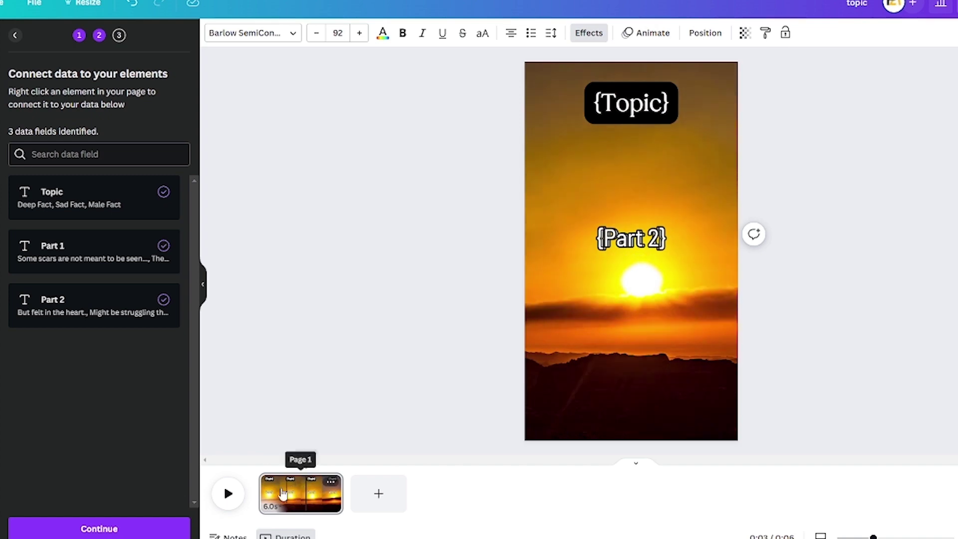
click(162, 528)
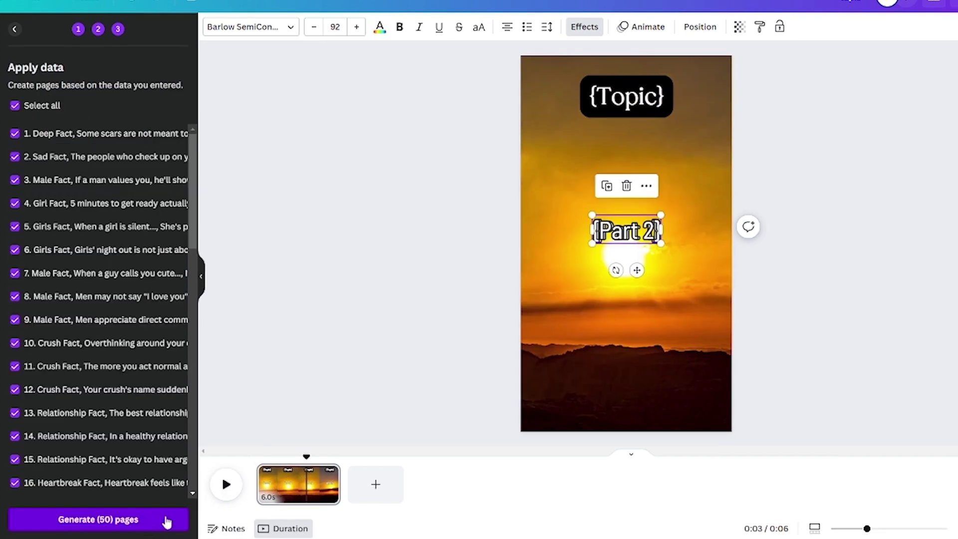
Generate the 50 pages and play a preview of the bulk-created video
scroll(146, 387, down, 15)
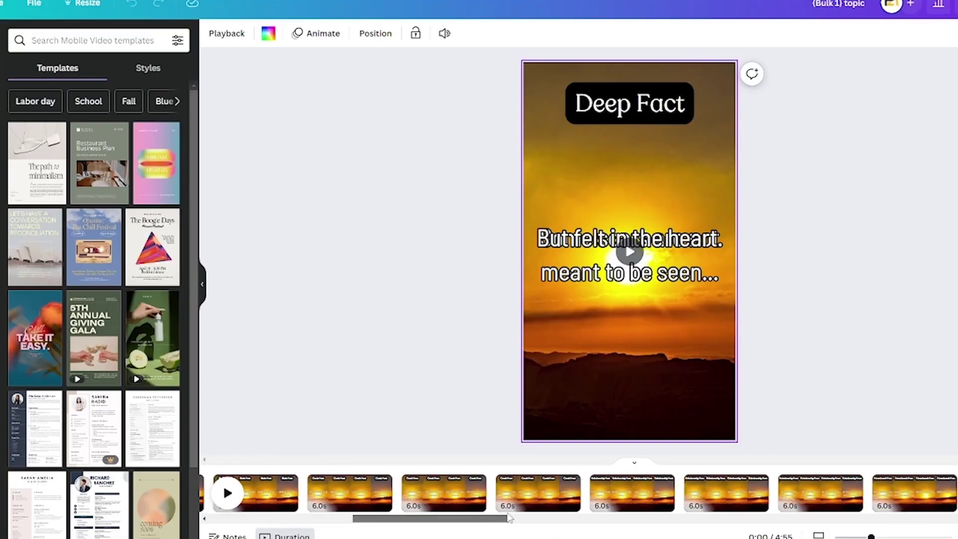
scroll(223, 510, left, 5)
click(222, 504)
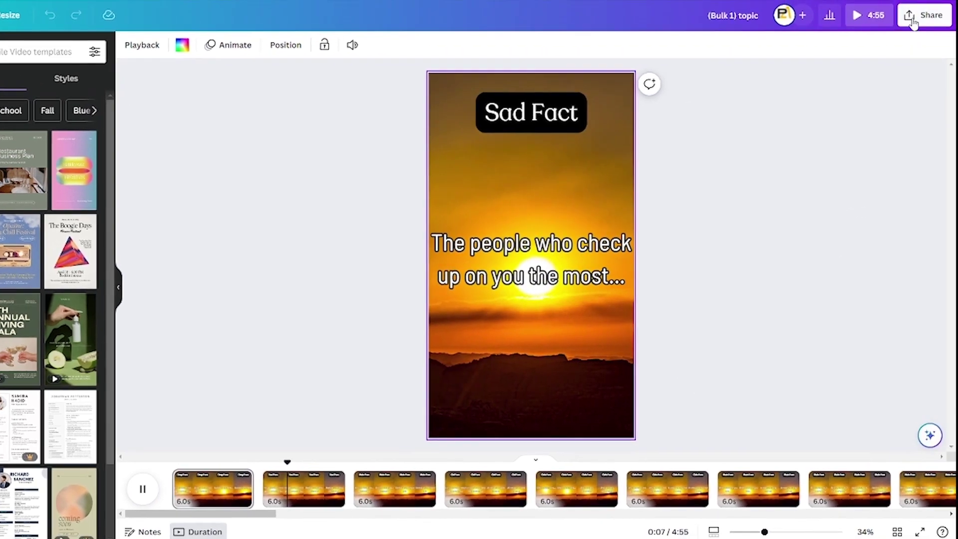
click(913, 20)
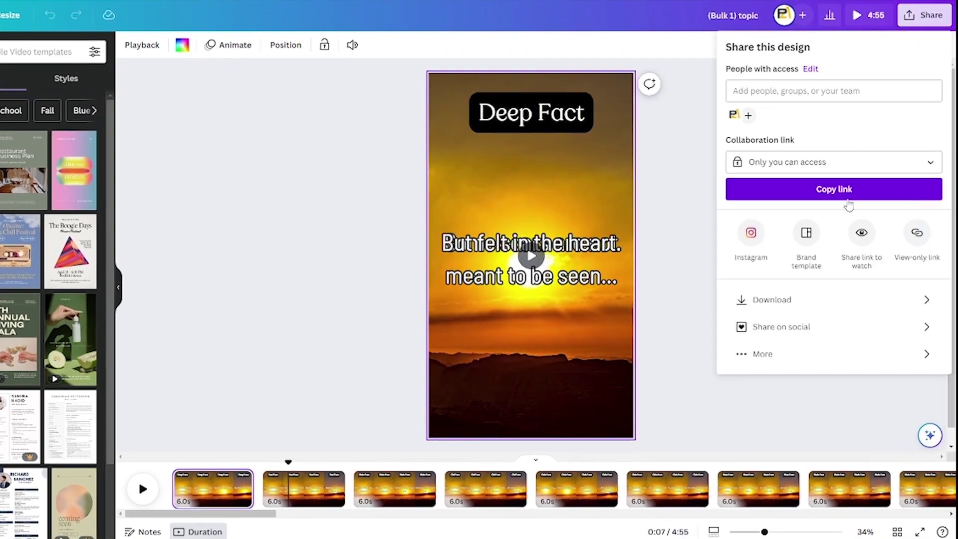
Open the download settings with MP4 Video at 1080p for all pages
click(830, 309)
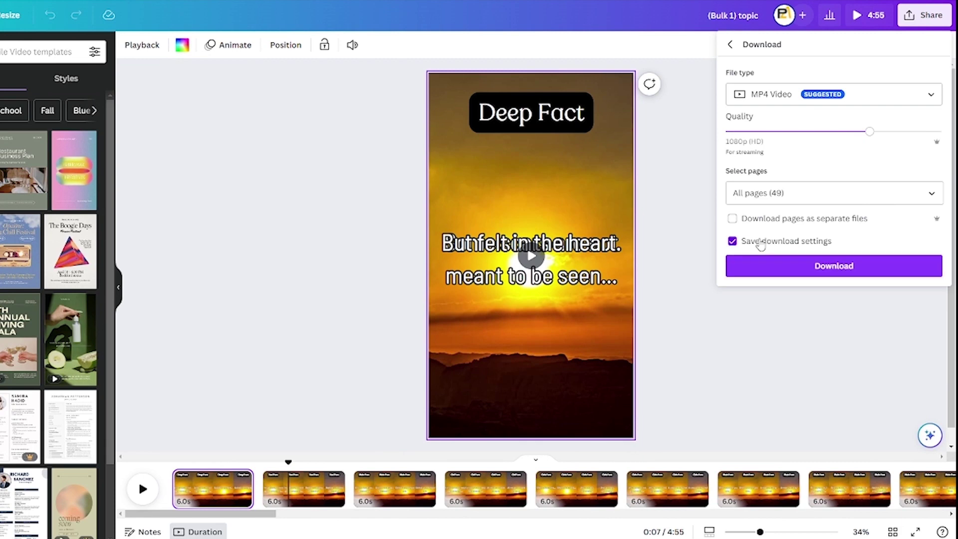